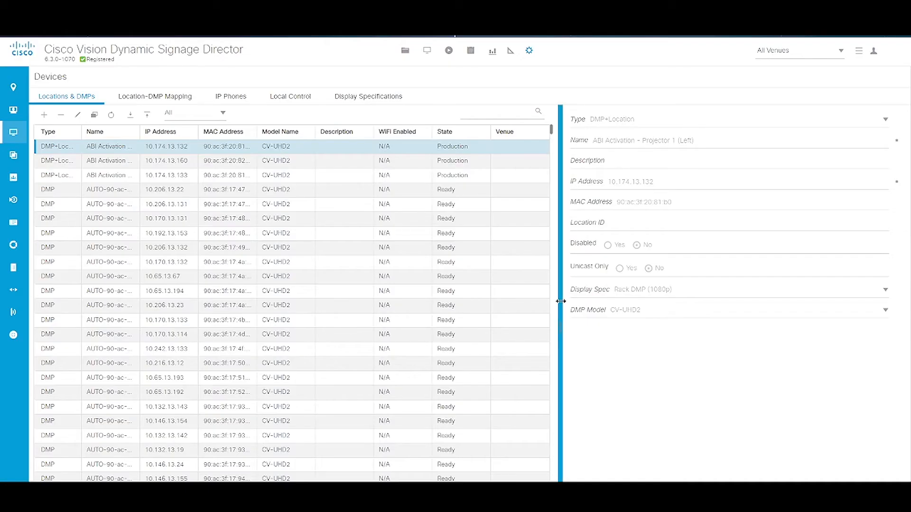
# Compare the details of a DMP entry and a DMP+Location entry in the device list, and sort the list by Type
pyautogui.moveTo(561, 301); pyautogui.dragTo(668, 299)
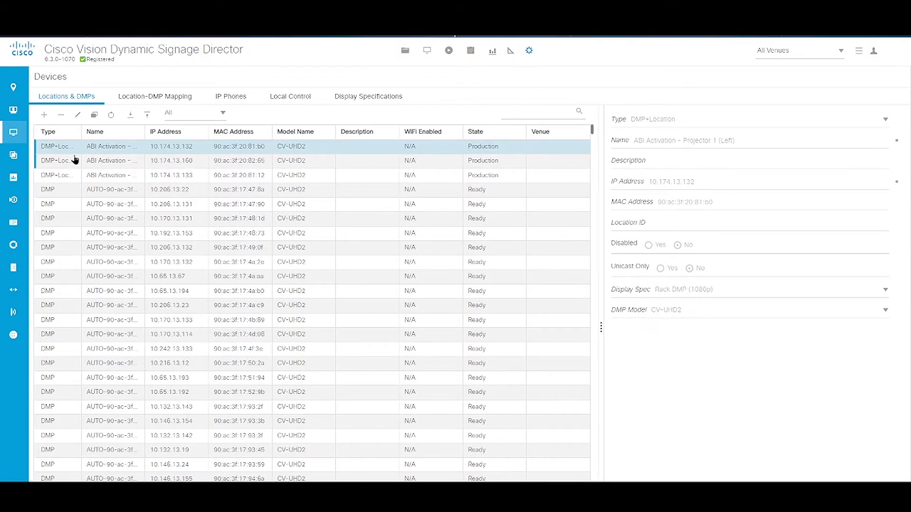
pyautogui.click(103, 190)
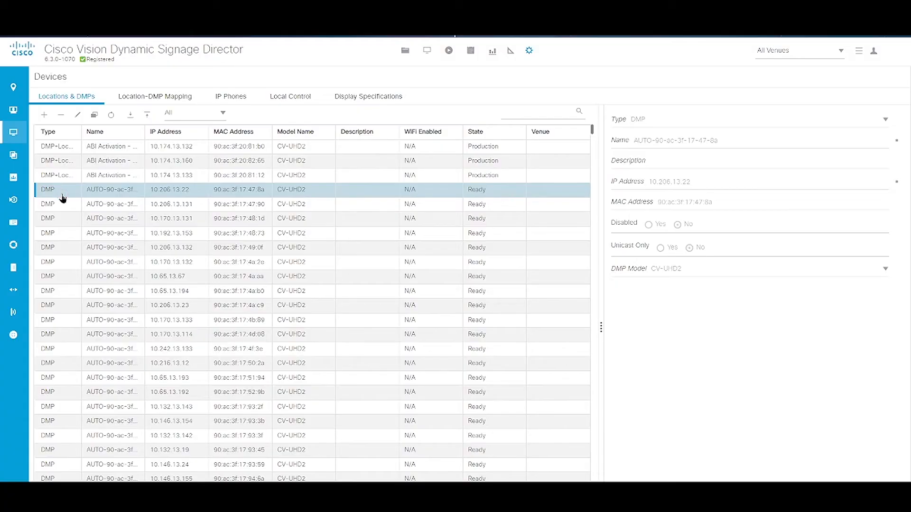
pyautogui.moveTo(81, 133); pyautogui.dragTo(108, 136)
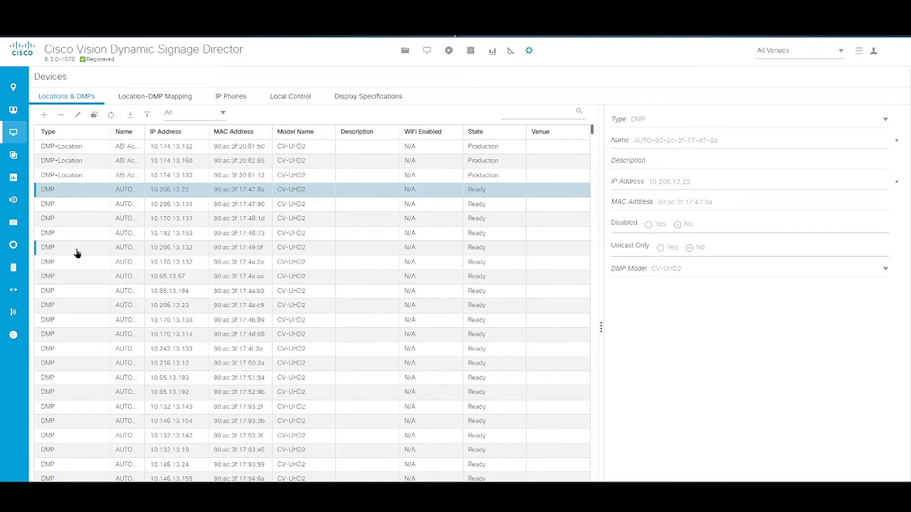
pyautogui.click(77, 176)
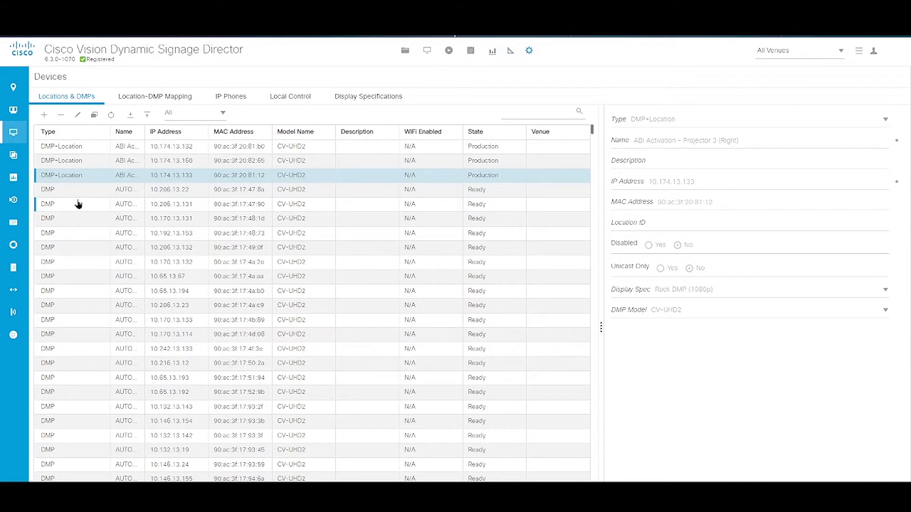
pyautogui.click(53, 134)
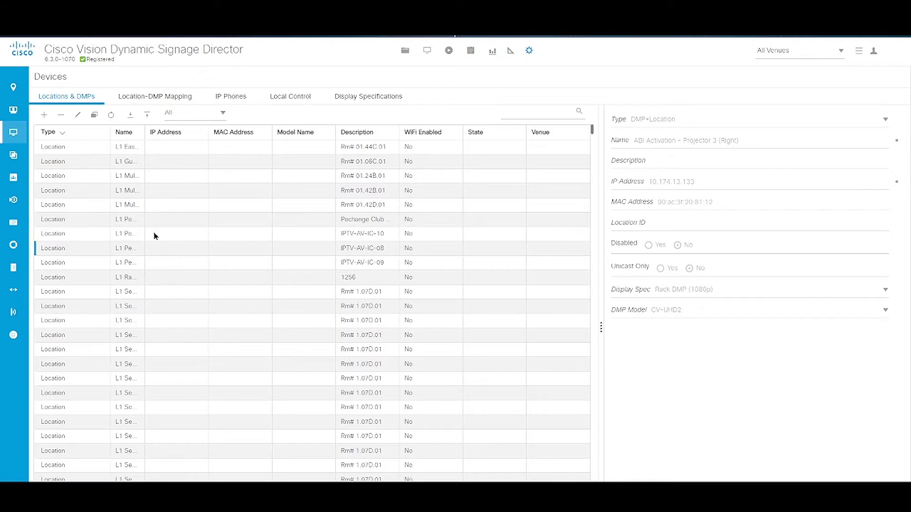
pyautogui.moveTo(109, 133); pyautogui.dragTo(82, 135)
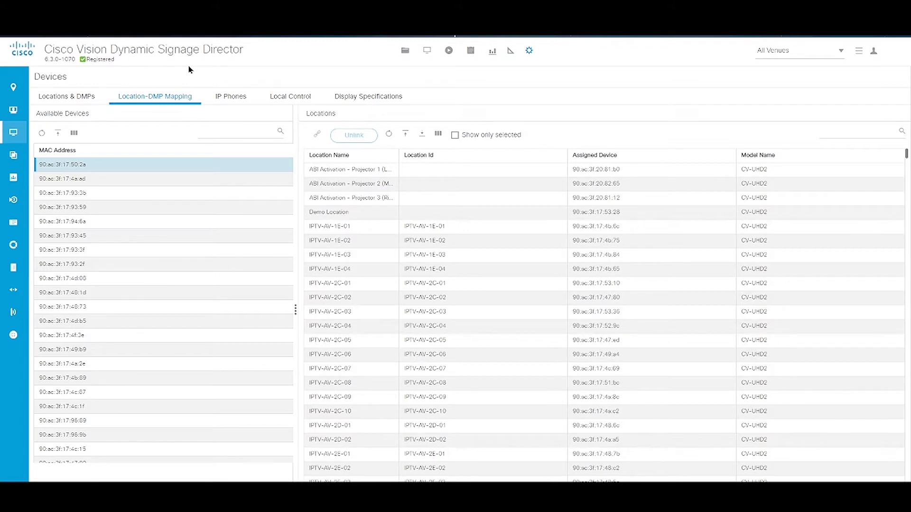
# Examine the available devices and the locations with their assigned devices in the Location-DMP mapping
pyautogui.click(140, 178)
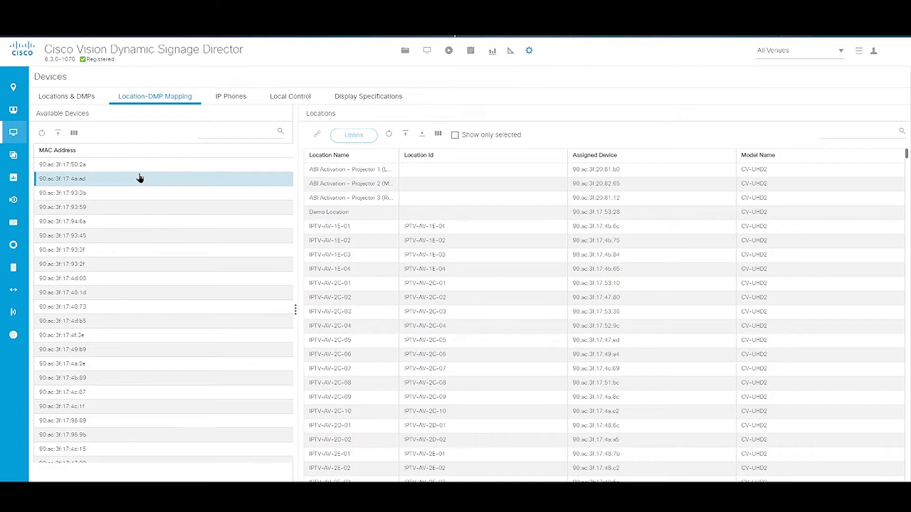
pyautogui.click(443, 201)
pyautogui.click(421, 212)
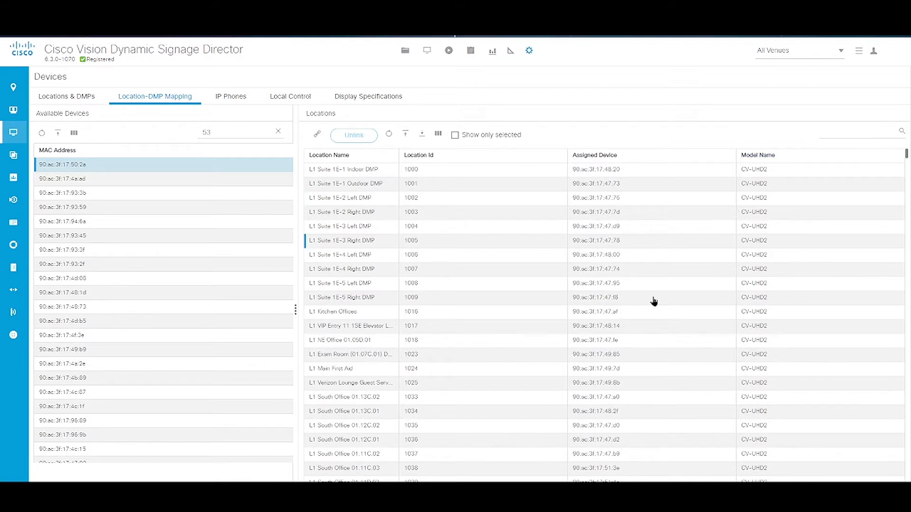
pyautogui.scroll(-6, 635, 253)
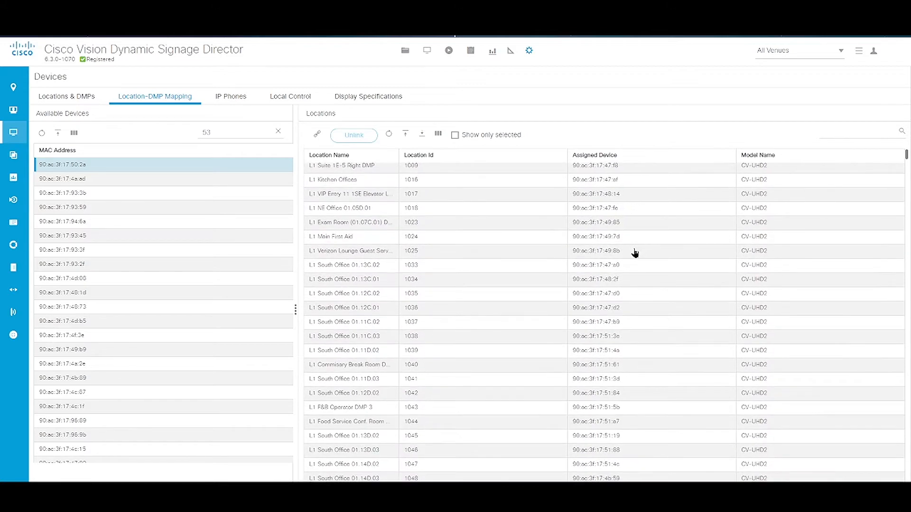
pyautogui.scroll(6, 635, 253)
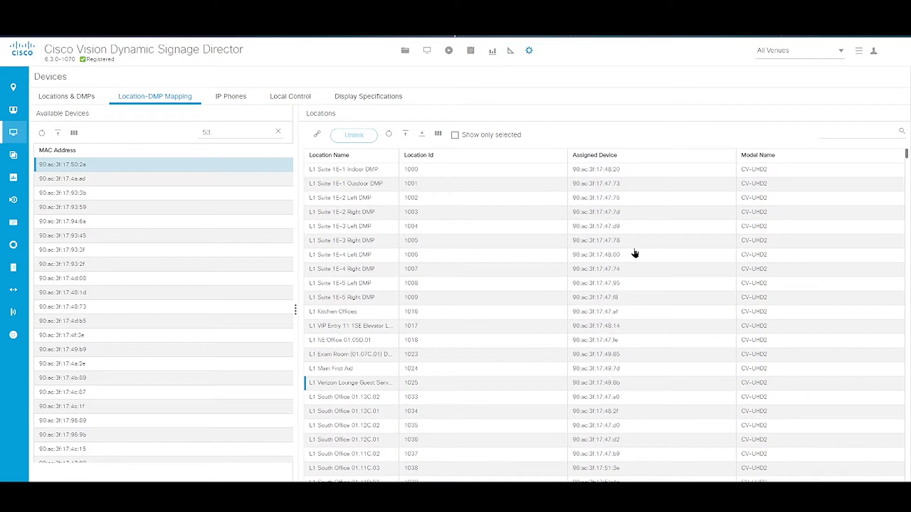
# Filter the available devices by 53 and link device 90:ac:3f:17:53:28 to Demo Location
pyautogui.click(375, 171)
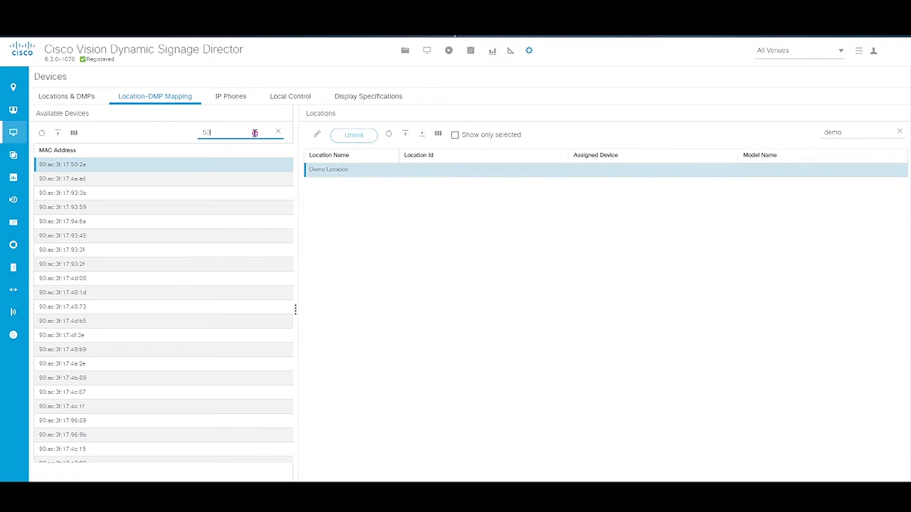
pyautogui.click(255, 134)
pyautogui.click(194, 168)
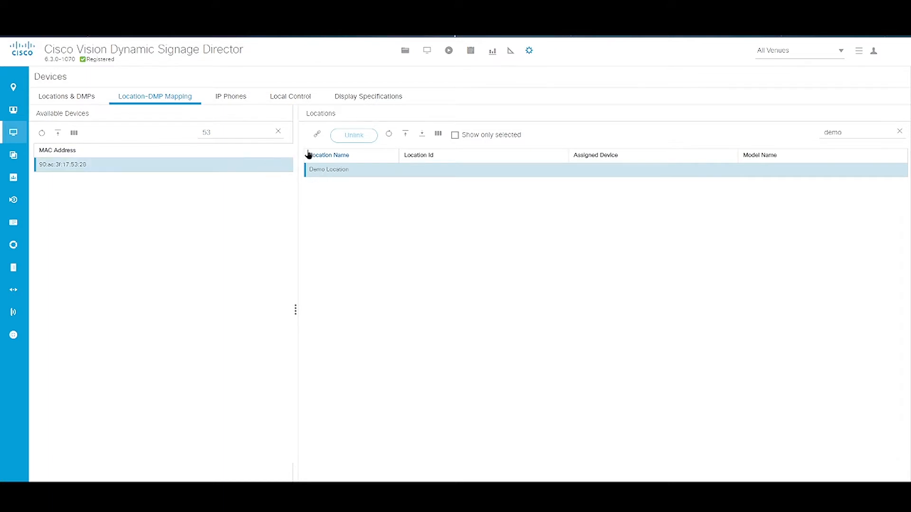
pyautogui.click(317, 137)
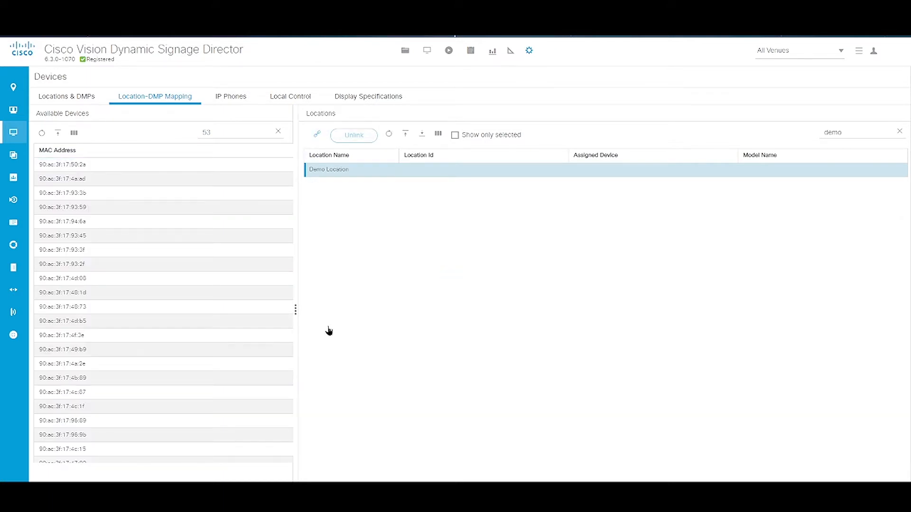
# Search the mapped locations for demo and check the device assigned to Demo Location
pyautogui.click(900, 134)
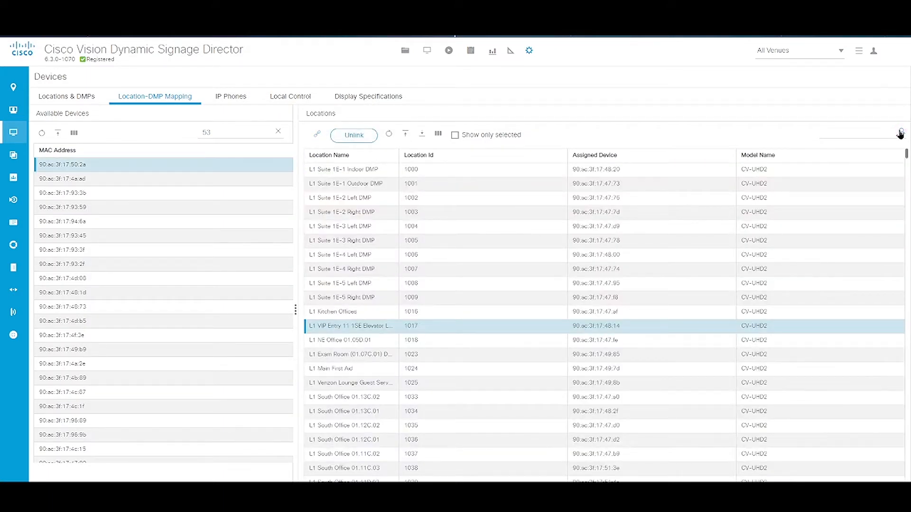
pyautogui.click(858, 132)
pyautogui.write('demo')
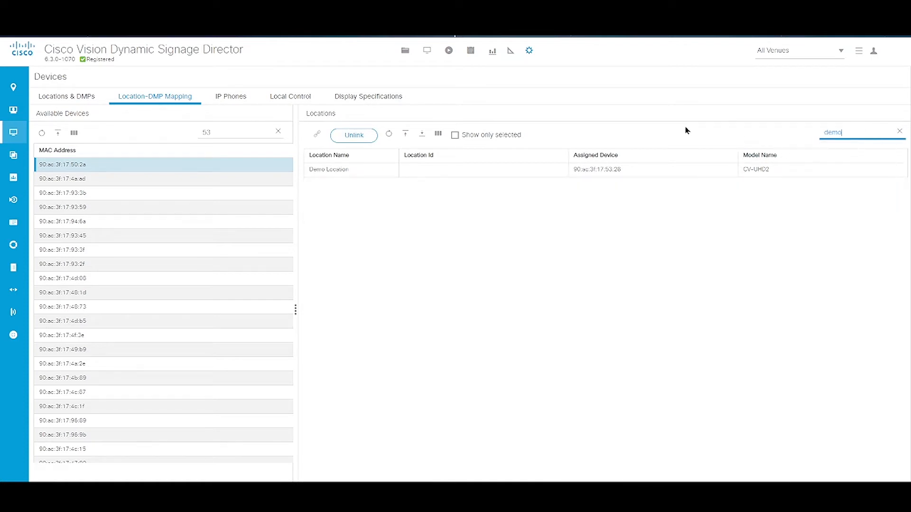
pyautogui.click(611, 177)
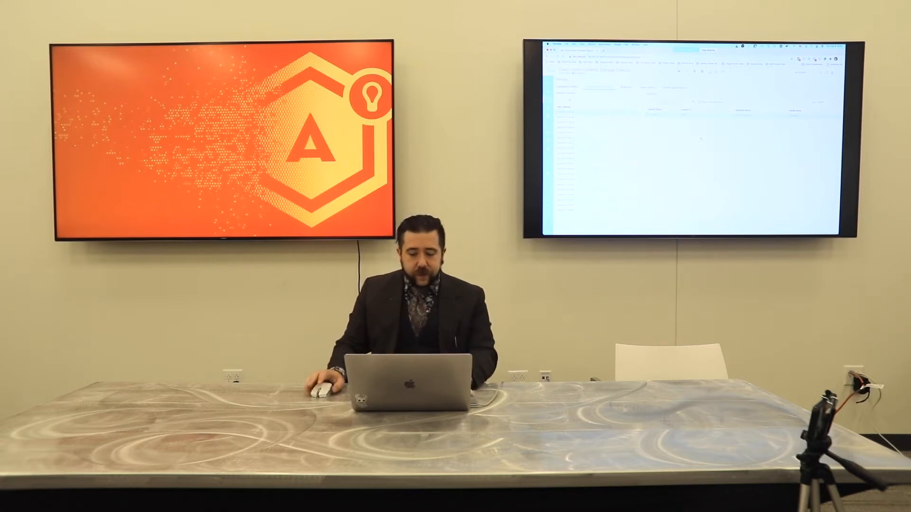
# Find Demo Location by searching for demo and unlink its assigned device
pyautogui.click(840, 135)
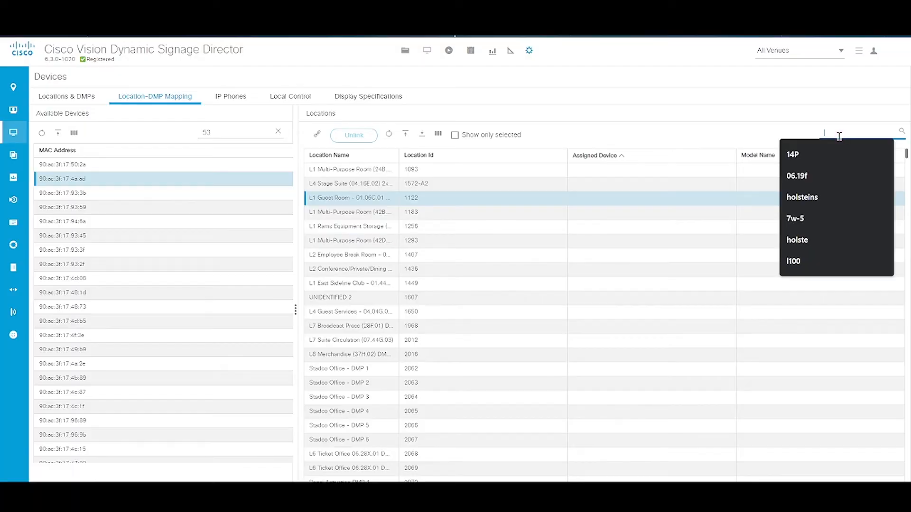
pyautogui.write('demo')
pyautogui.click(496, 169)
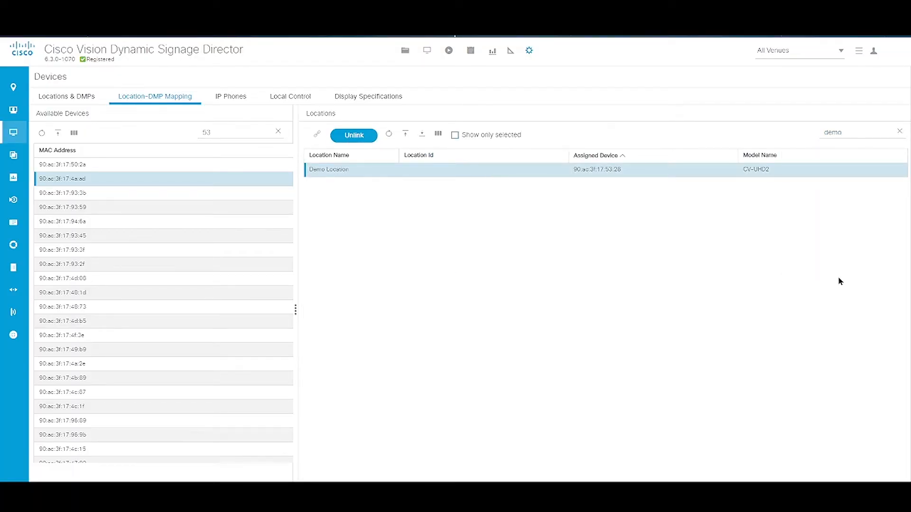
# Search the locations for demo again and relink device 90:ac:3f:17:53:28 to Demo Location
pyautogui.click(900, 135)
pyautogui.click(865, 135)
pyautogui.write('demo')
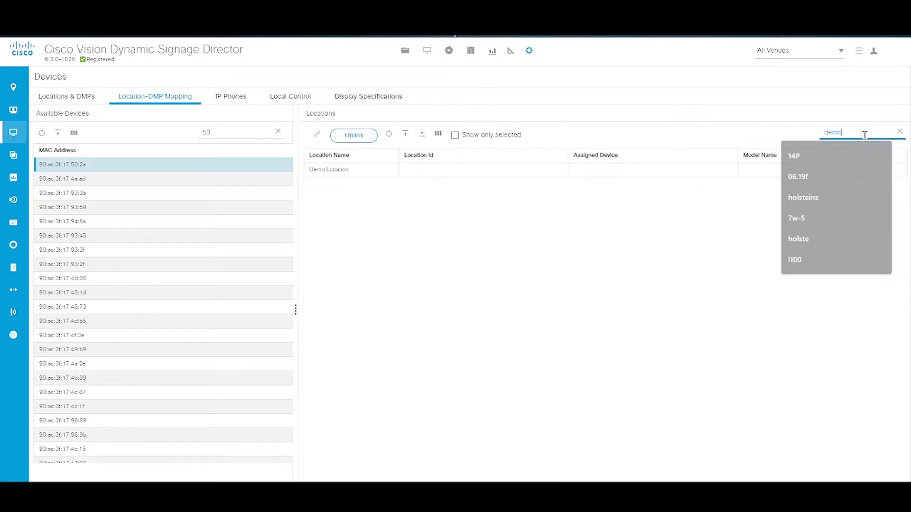
pyautogui.click(513, 174)
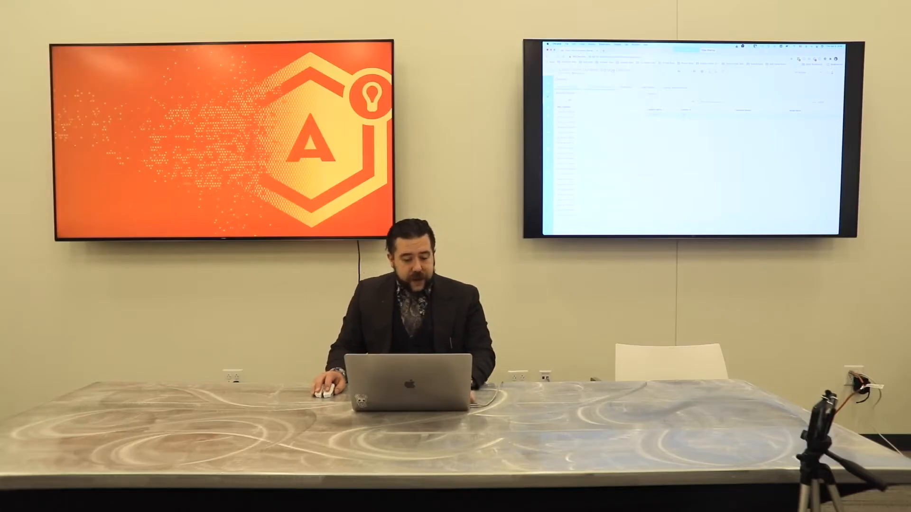
pyautogui.click(595, 88)
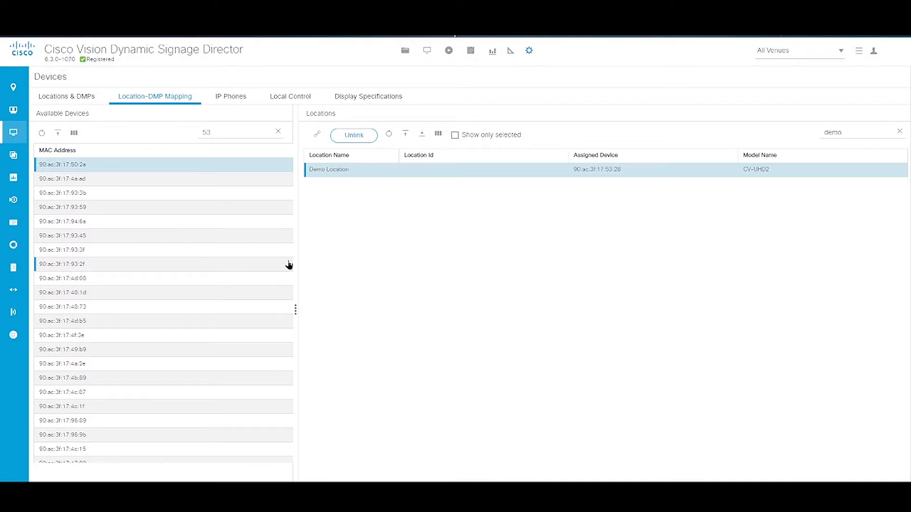
# Find Demo Location in the Locations & DMPs list by searching for demo and review its details, including the Display Spec
pyautogui.click(72, 97)
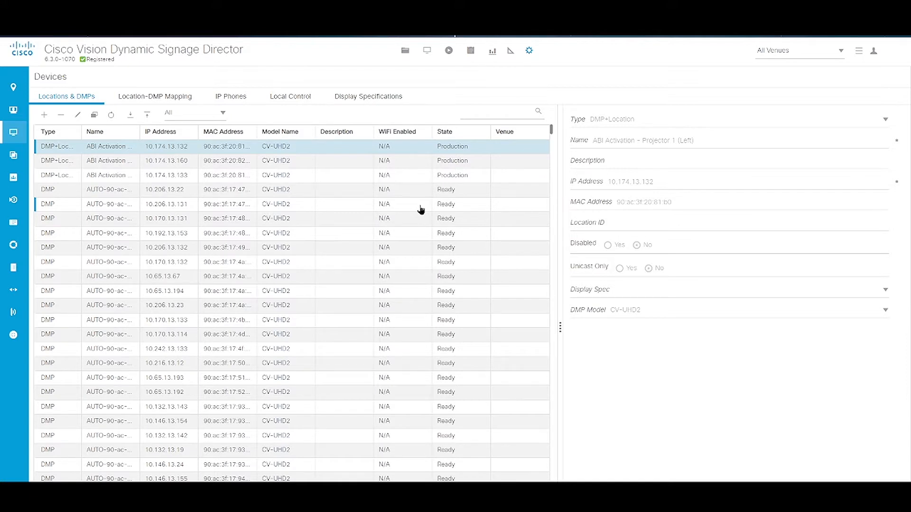
pyautogui.click(510, 117)
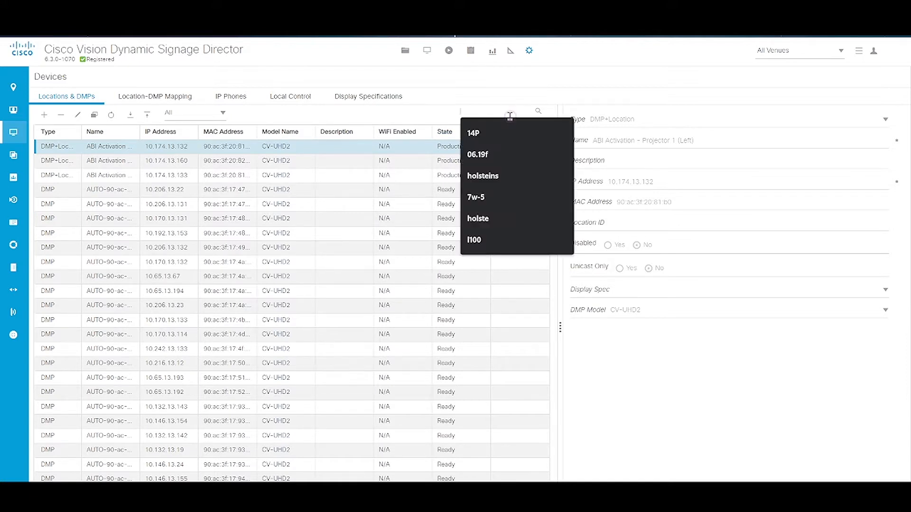
pyautogui.write('demo')
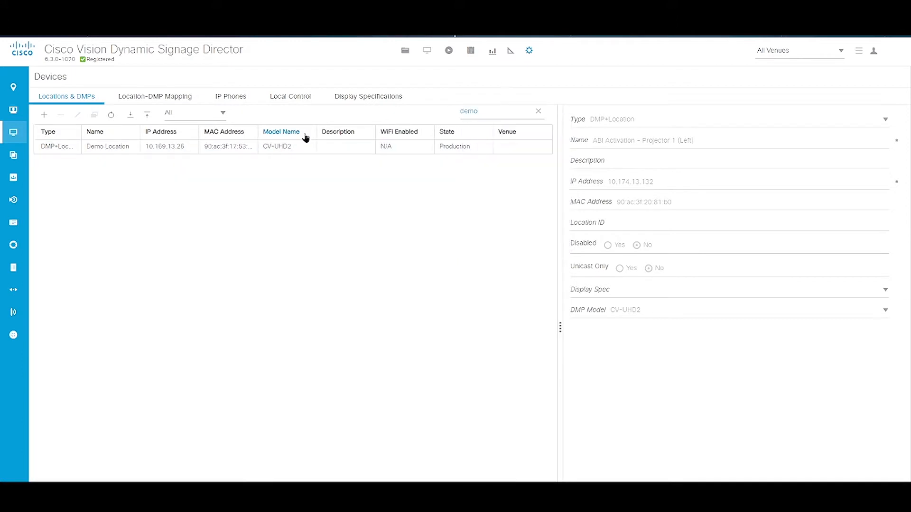
pyautogui.click(205, 151)
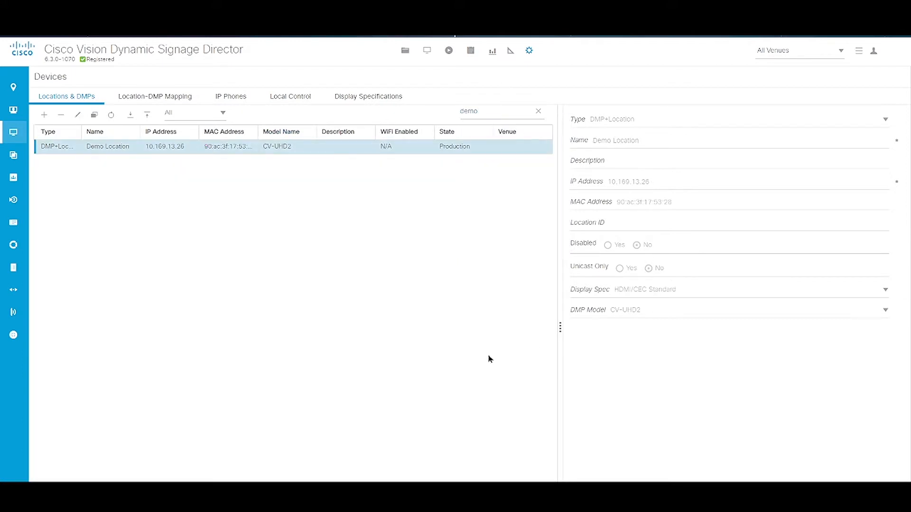
pyautogui.click(662, 291)
# Edit Demo Location and choose Samsung (Ex-Link) as its Display Spec
pyautogui.click(78, 117)
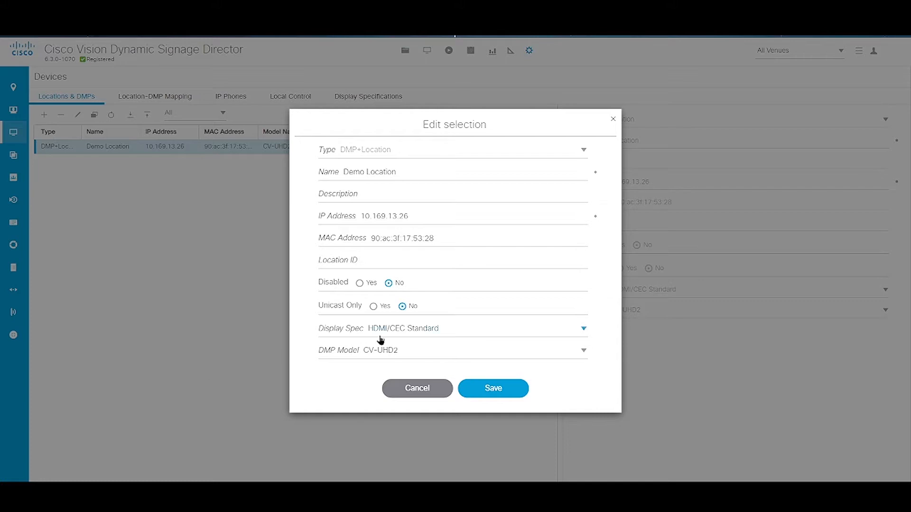
pyautogui.click(397, 331)
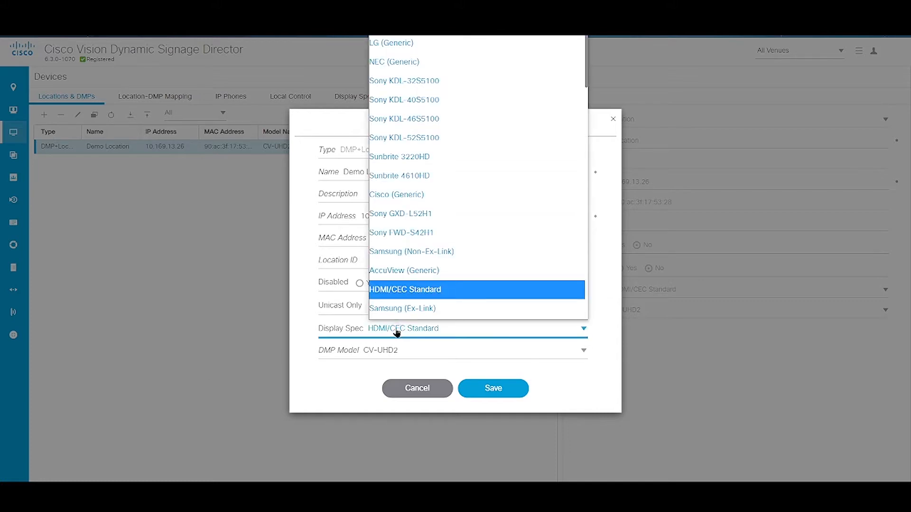
pyautogui.scroll(-3, 451, 256)
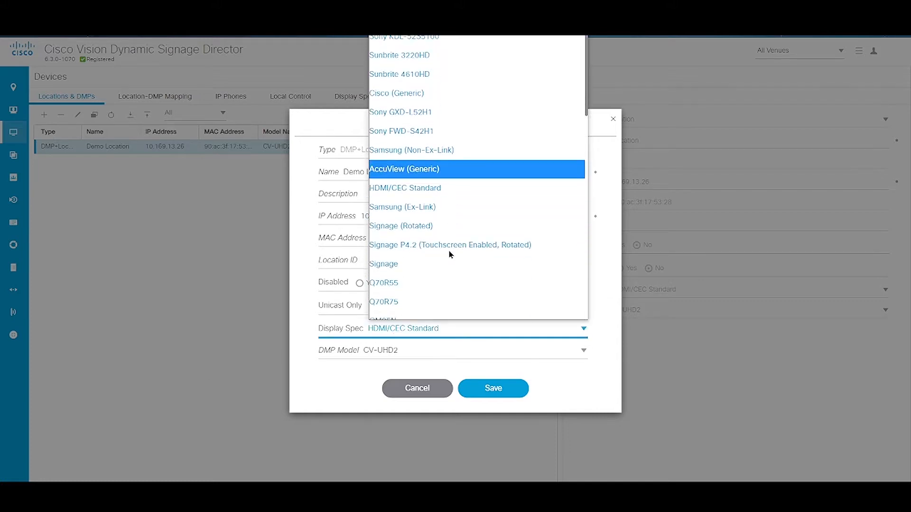
pyautogui.scroll(-10, 451, 257)
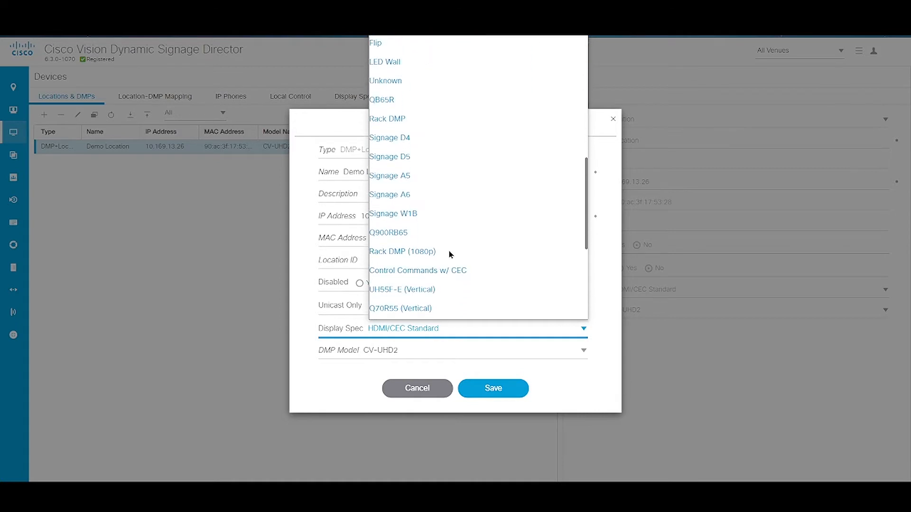
pyautogui.scroll(10, 450, 255)
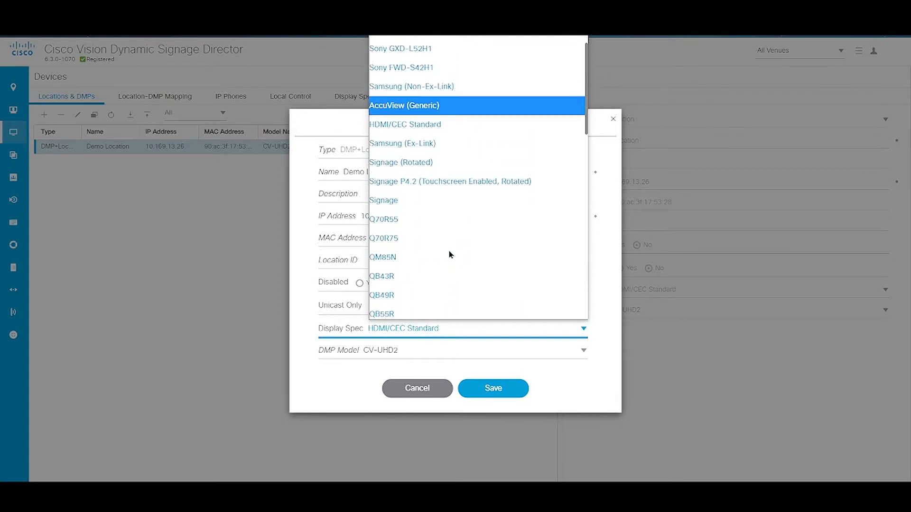
pyautogui.click(459, 144)
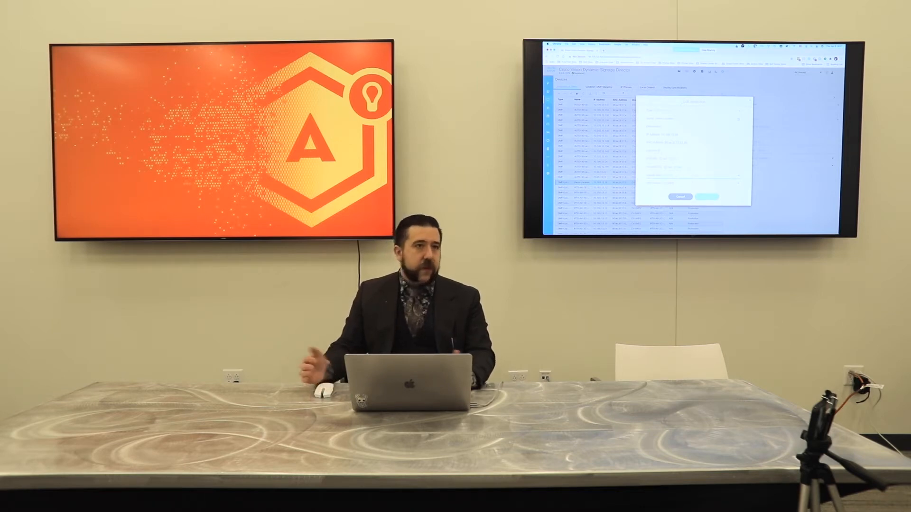
# Leave the current edit dialog and open the L1 Security Command 5x2 A4 location for editing to examine its fields
pyautogui.click(689, 199)
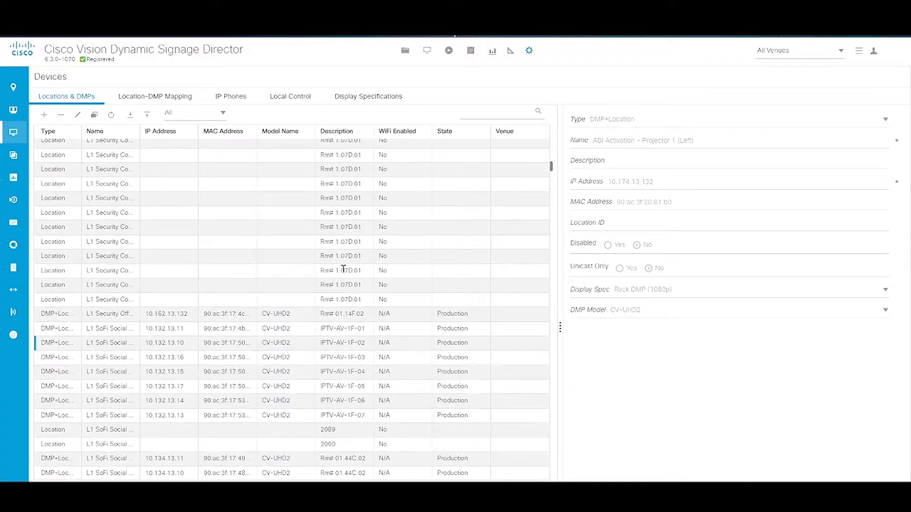
pyautogui.click(61, 216)
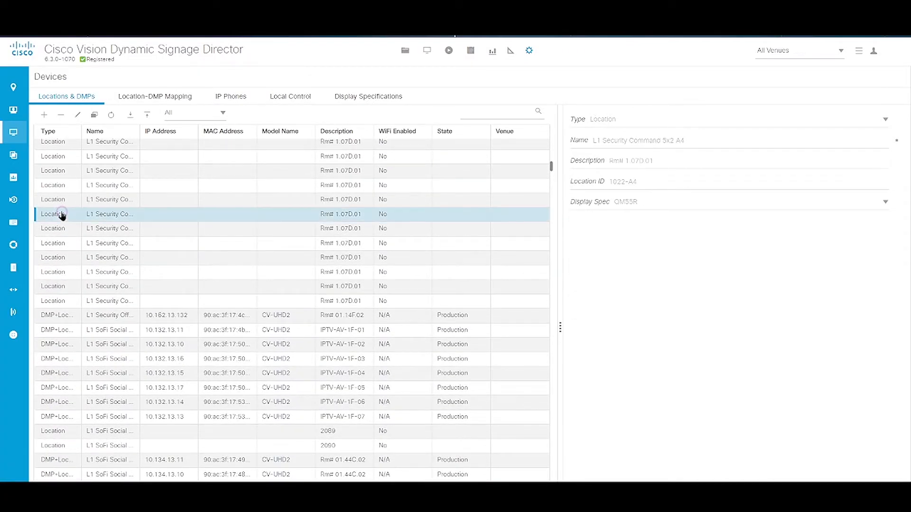
pyautogui.click(78, 115)
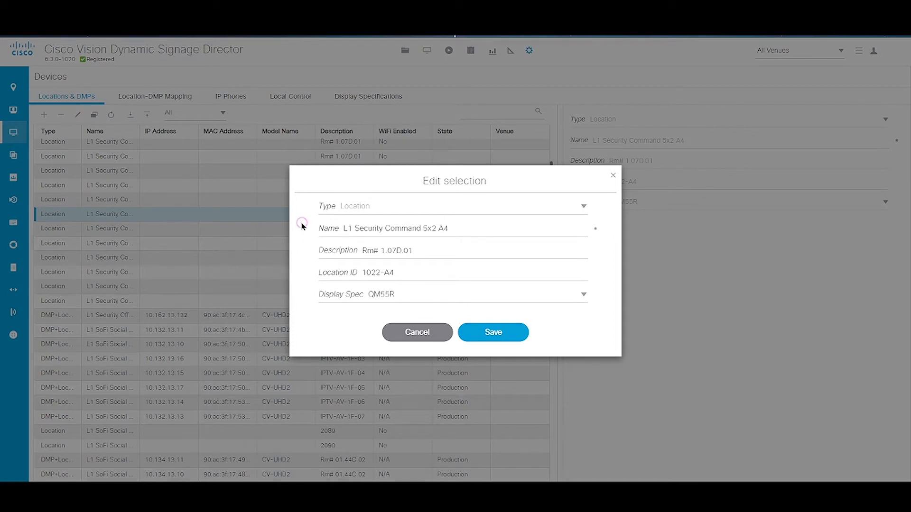
pyautogui.click(303, 275)
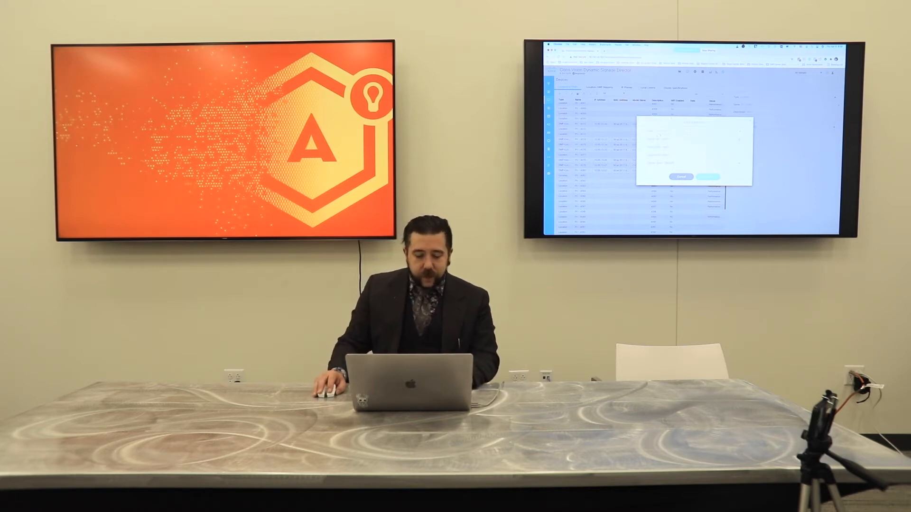
# Filter the Locations & DMPs list for PV and download an export of the matching records
pyautogui.click(678, 176)
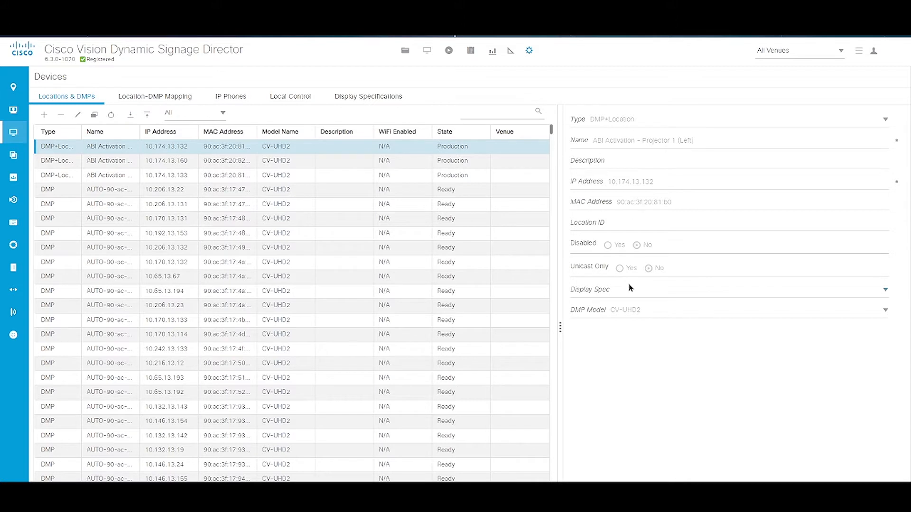
pyautogui.click(503, 112)
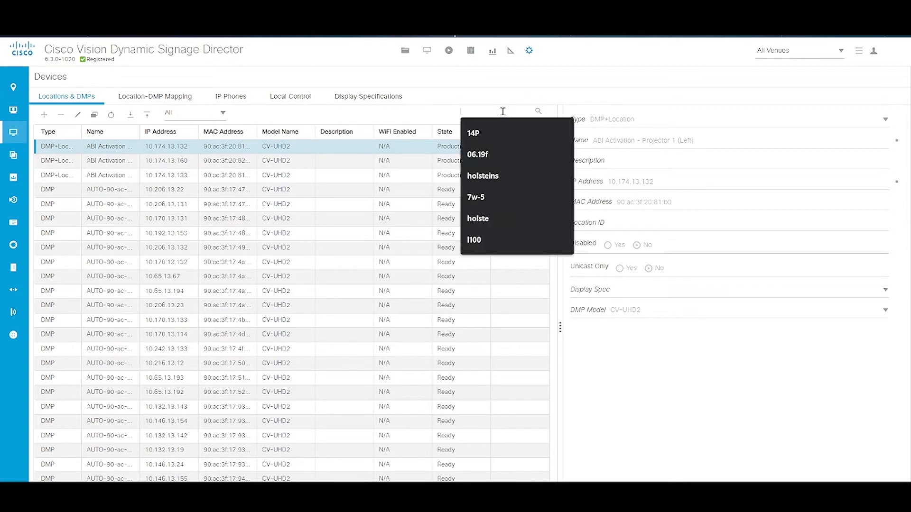
pyautogui.write('PV')
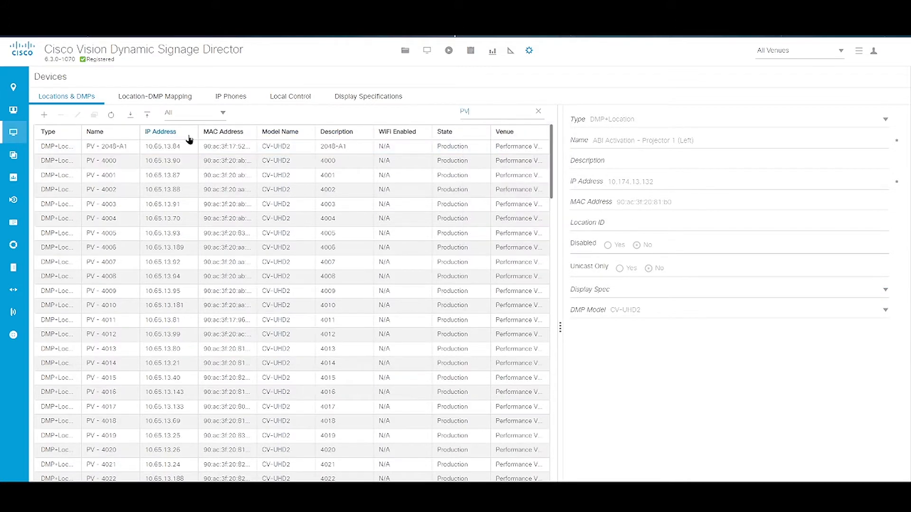
pyautogui.click(133, 116)
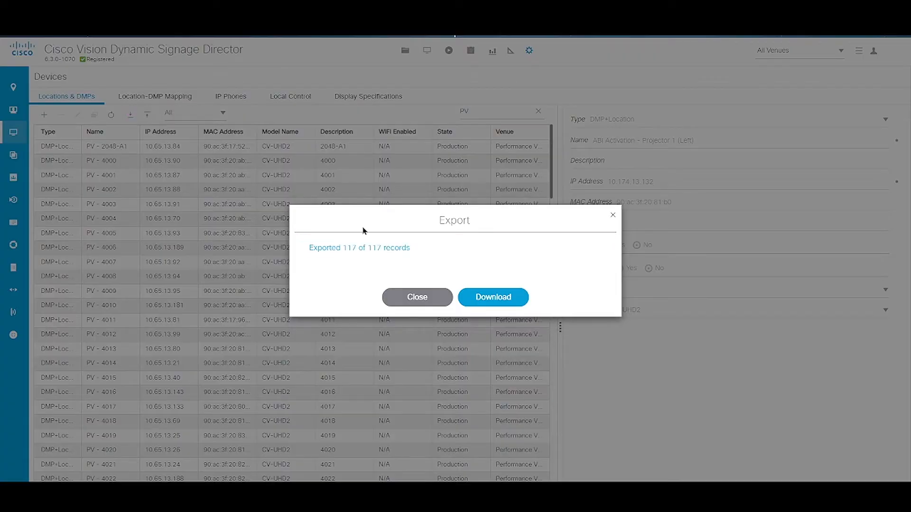
pyautogui.moveTo(411, 251); pyautogui.dragTo(406, 250)
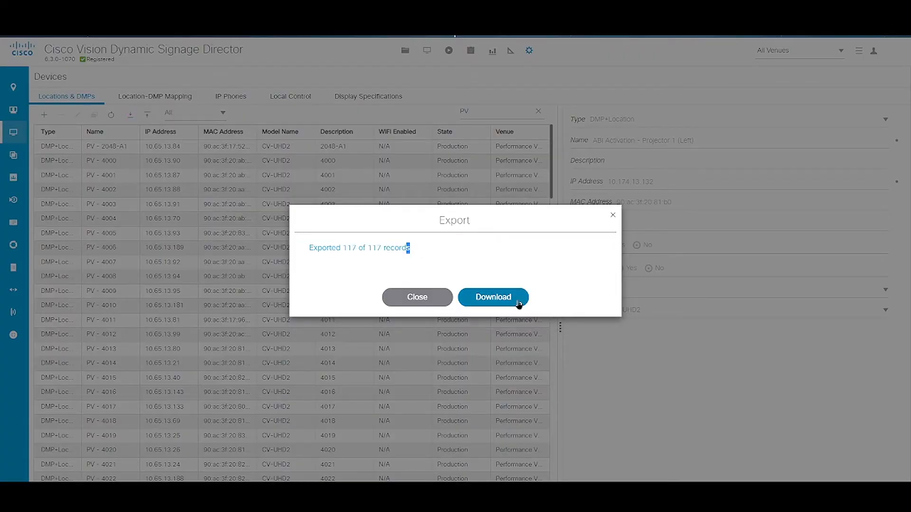
pyautogui.click(507, 299)
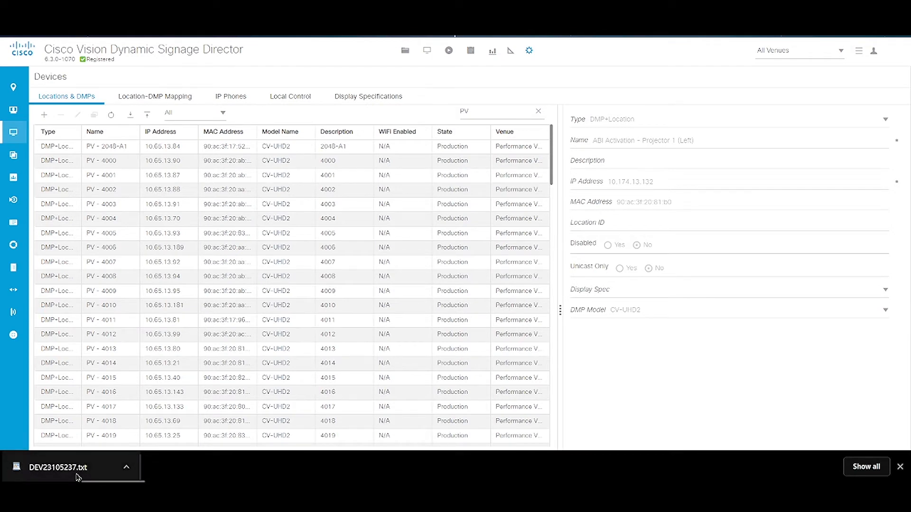
# Open the exported DEV23105237.txt file and copy its entire contents into a new blank Excel workbook
pyautogui.click(78, 477)
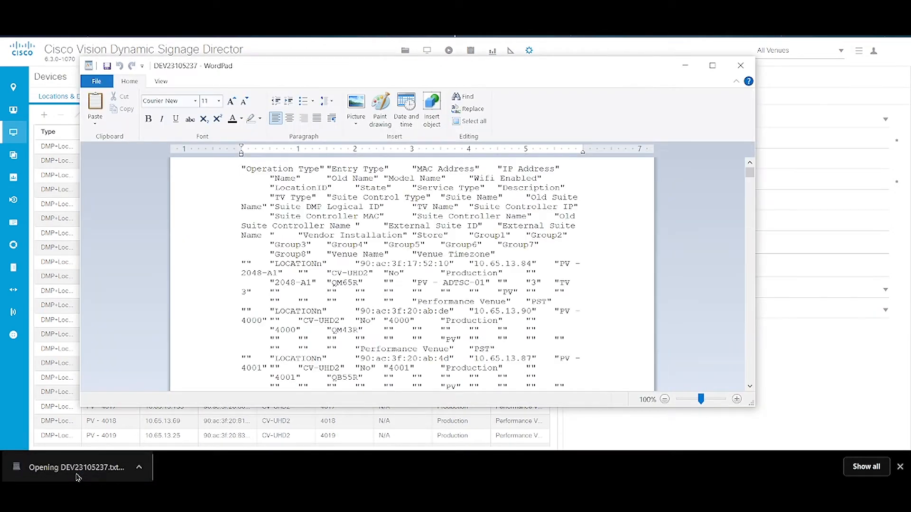
pyautogui.hotkey('ctrl', 'a')
pyautogui.press('super')
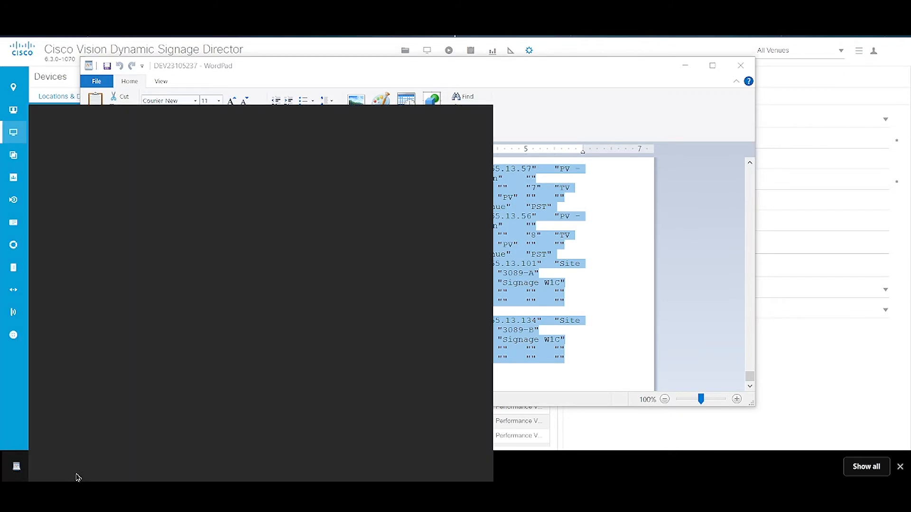
pyautogui.press('Escape')
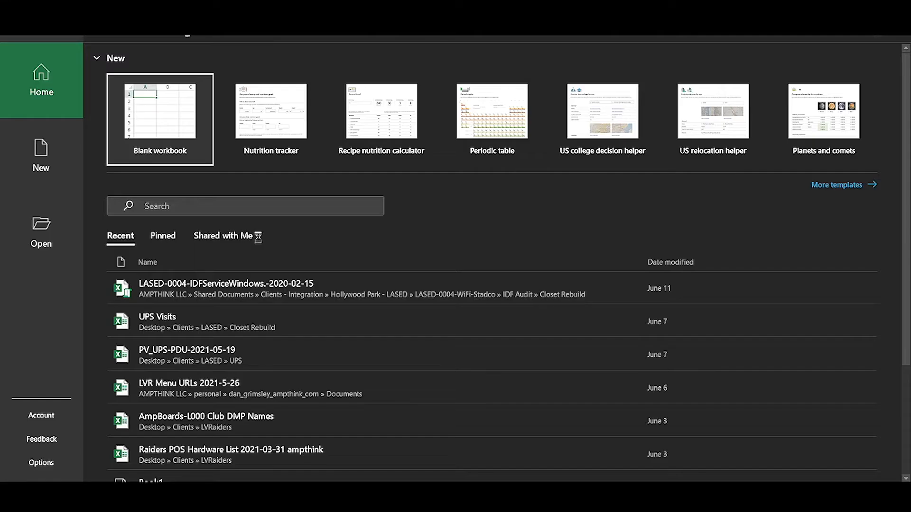
pyautogui.hotkey('ctrl', 'v')
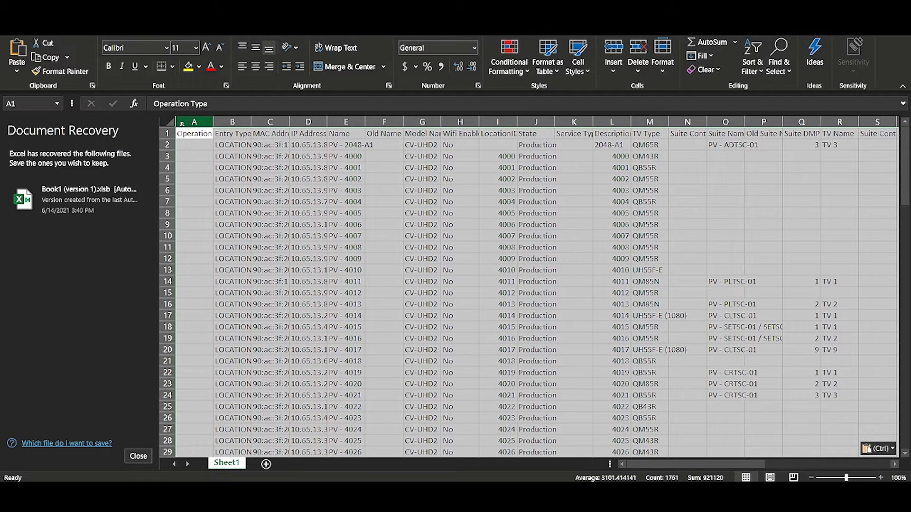
# Dismiss the Document Recovery list, removing the recovered files, and autofit all columns of the sheet to their contents
pyautogui.click(138, 456)
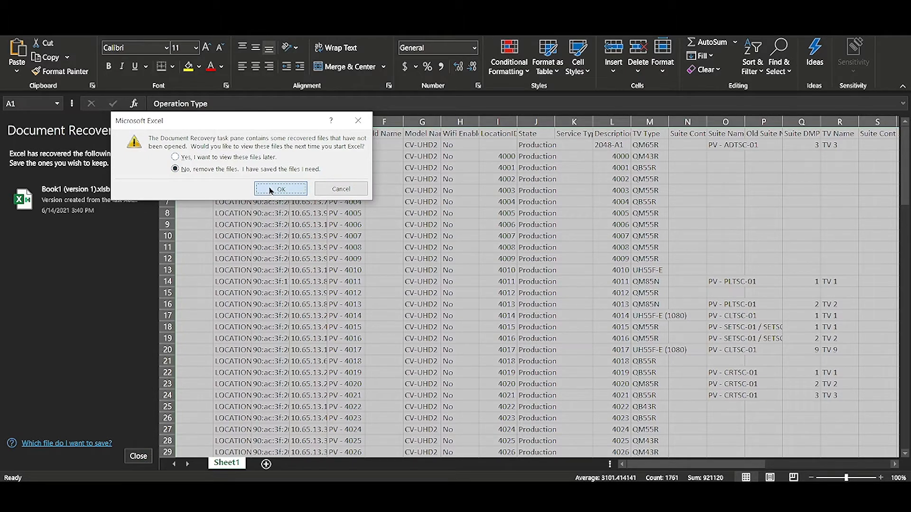
pyautogui.click(268, 188)
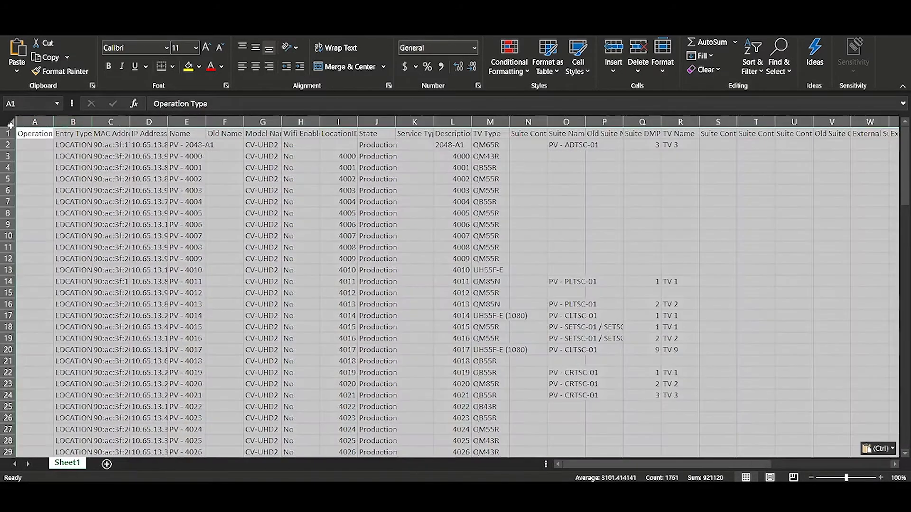
pyautogui.click(10, 123)
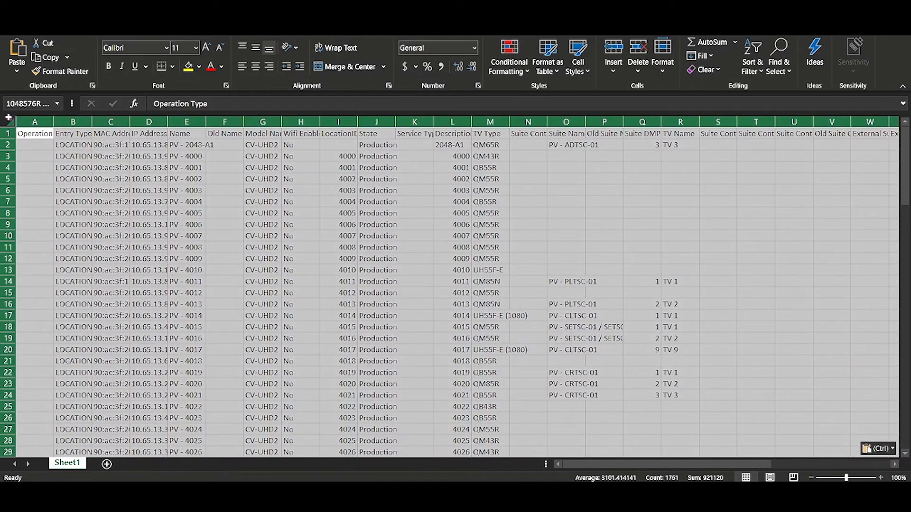
pyautogui.doubleClick(54, 120)
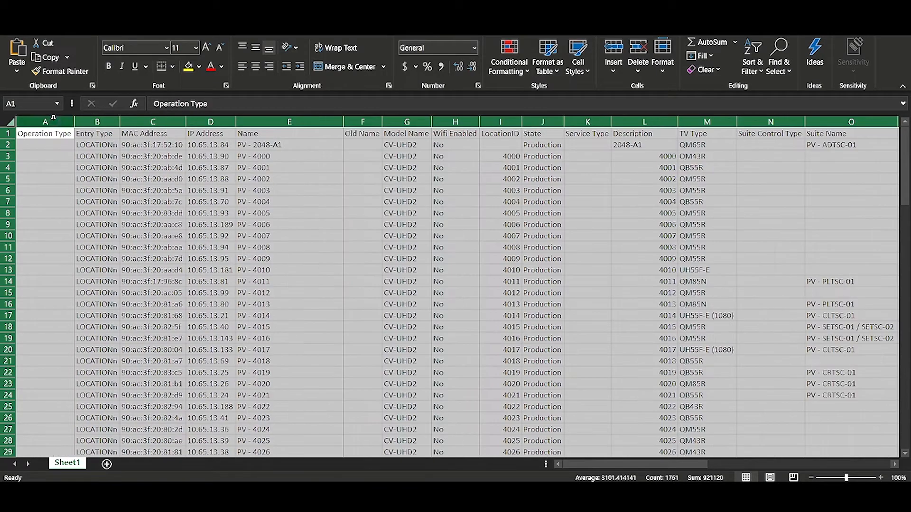
pyautogui.click(126, 224)
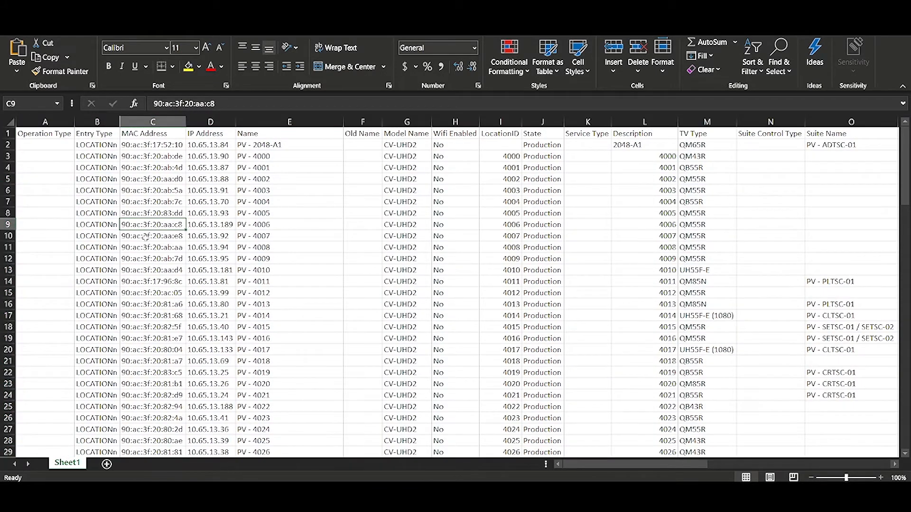
# Run Text to Columns on cell C9 as delimited data, with Tab as the delimiter and double quotes as the text qualifier
pyautogui.hscroll(5, 145, 237)
pyautogui.hscroll(-5, 146, 238)
pyautogui.click(270, 24)
pyautogui.click(572, 70)
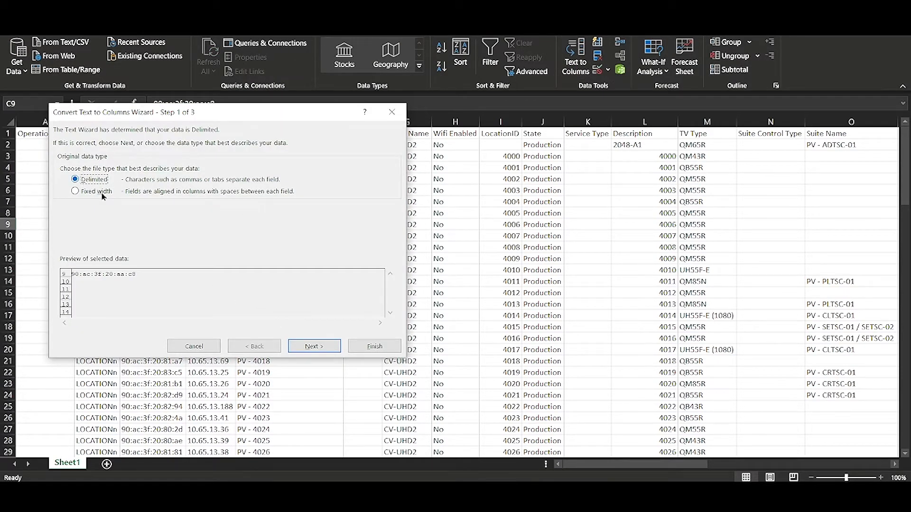
pyautogui.click(308, 346)
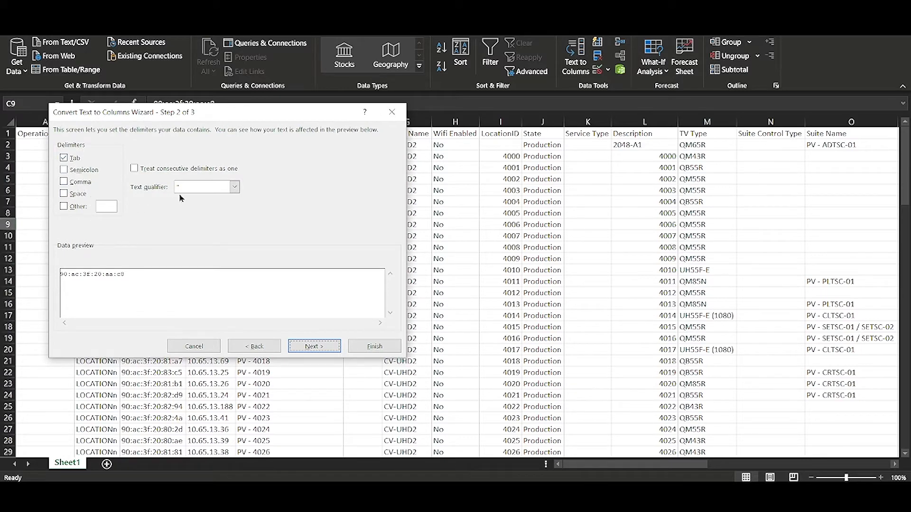
pyautogui.click(204, 187)
pyautogui.click(199, 214)
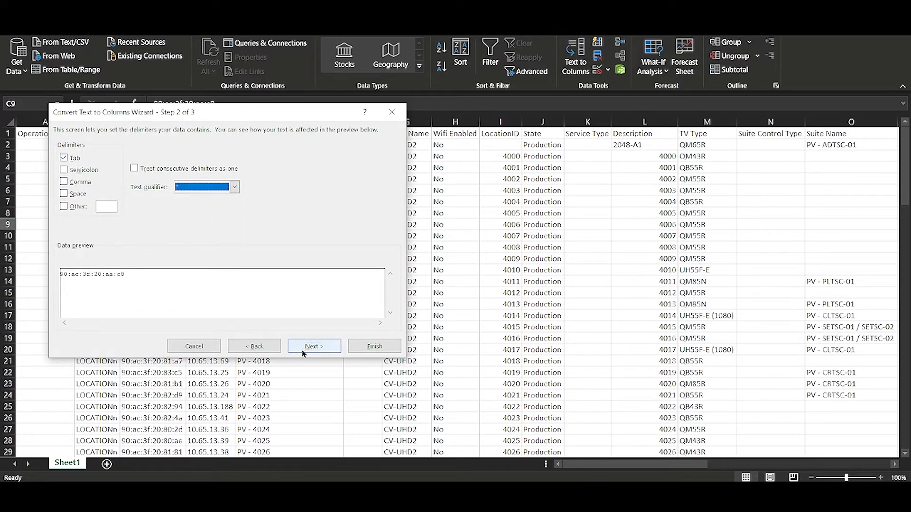
pyautogui.click(375, 351)
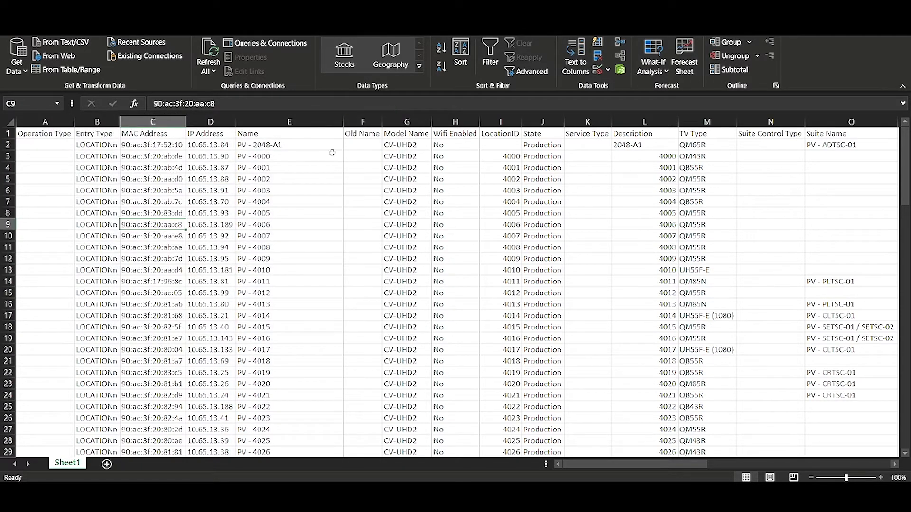
# Examine the exported fields across the sheet, from Name and LocationID through the suite and group columns to Venue Name and Venue Timezone
pyautogui.click(283, 282)
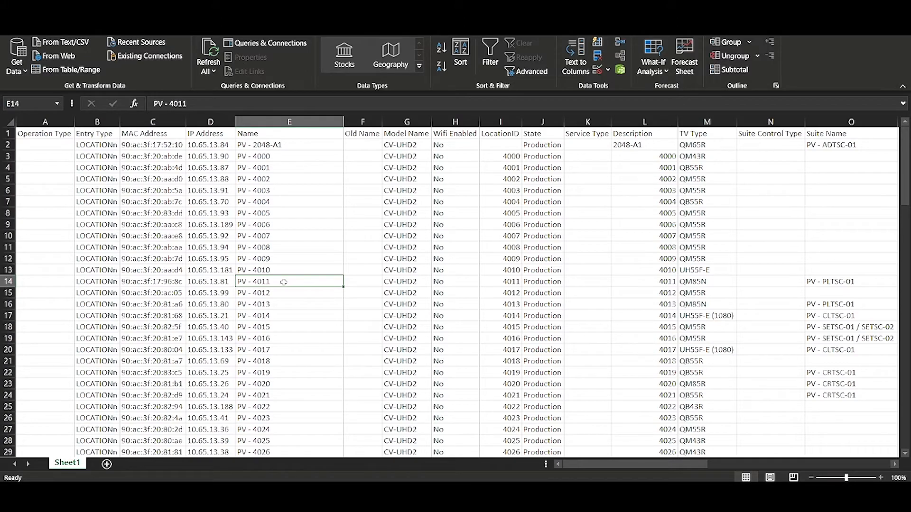
pyautogui.hscroll(3, 283, 282)
pyautogui.hscroll(2, 283, 282)
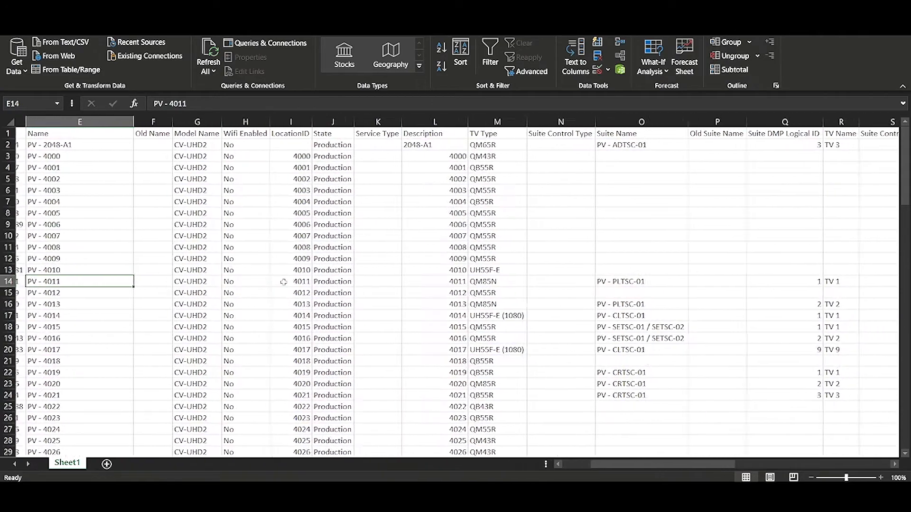
pyautogui.hscroll(-3, 284, 282)
pyautogui.hscroll(-2, 284, 282)
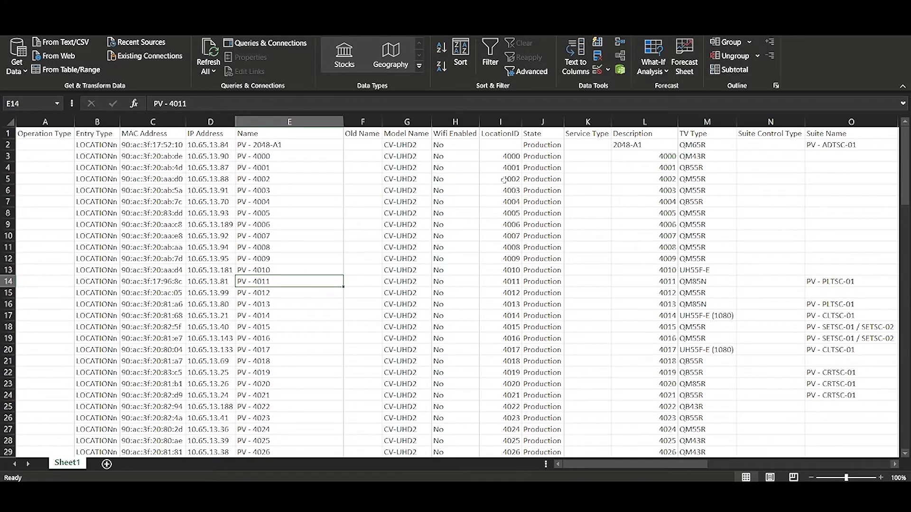
pyautogui.hscroll(2, 504, 179)
pyautogui.hscroll(2, 504, 180)
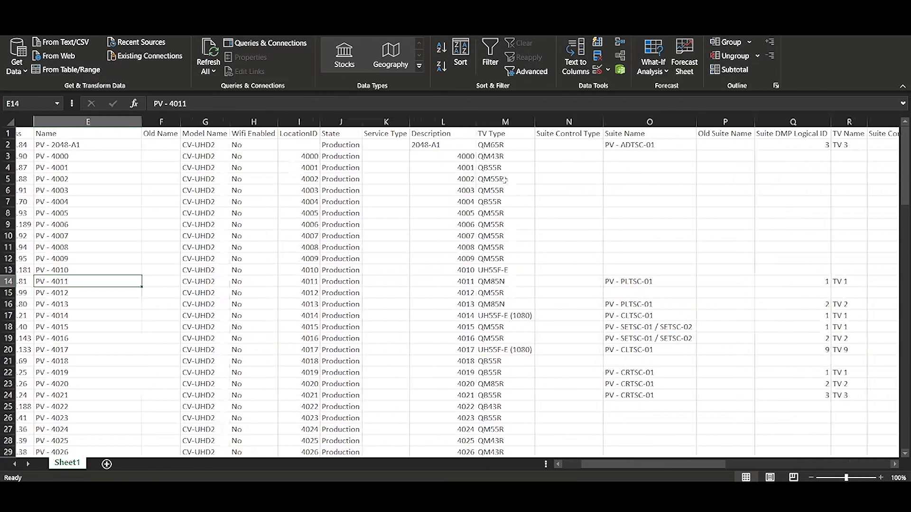
pyautogui.hscroll(2, 504, 180)
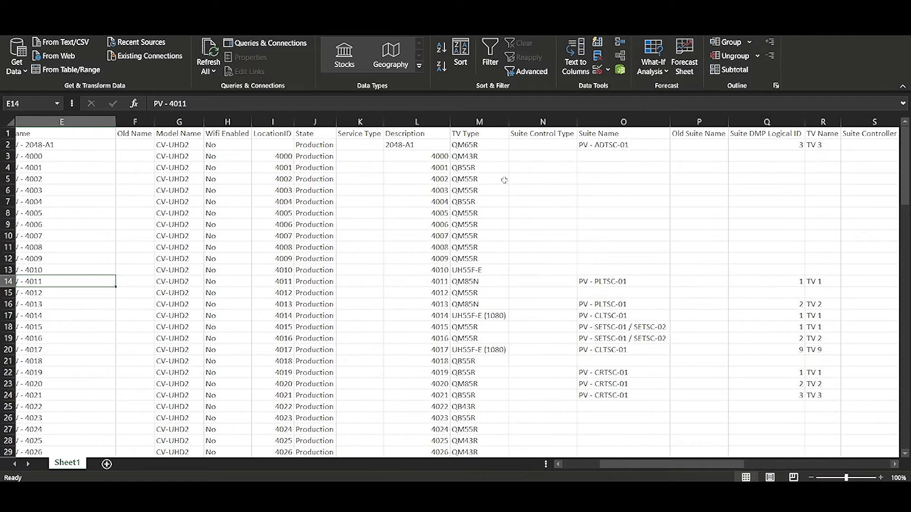
pyautogui.hscroll(2, 504, 180)
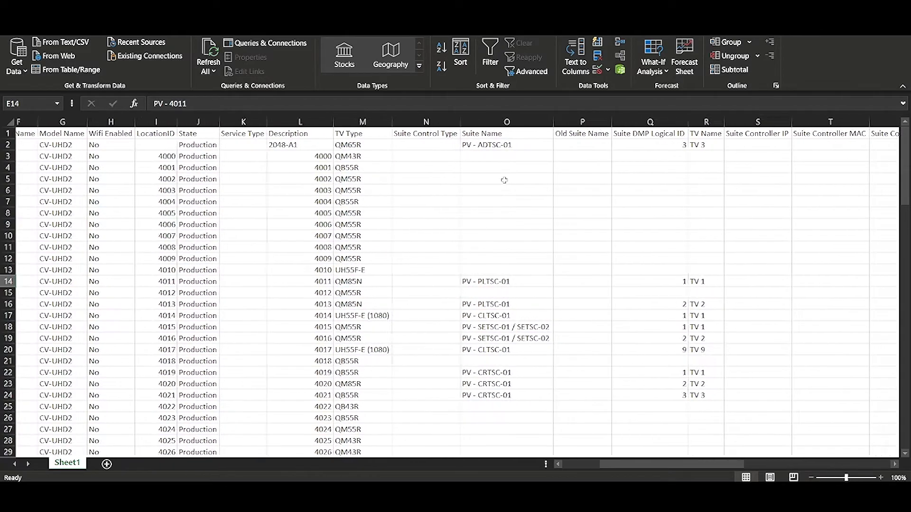
pyautogui.hscroll(3, 504, 179)
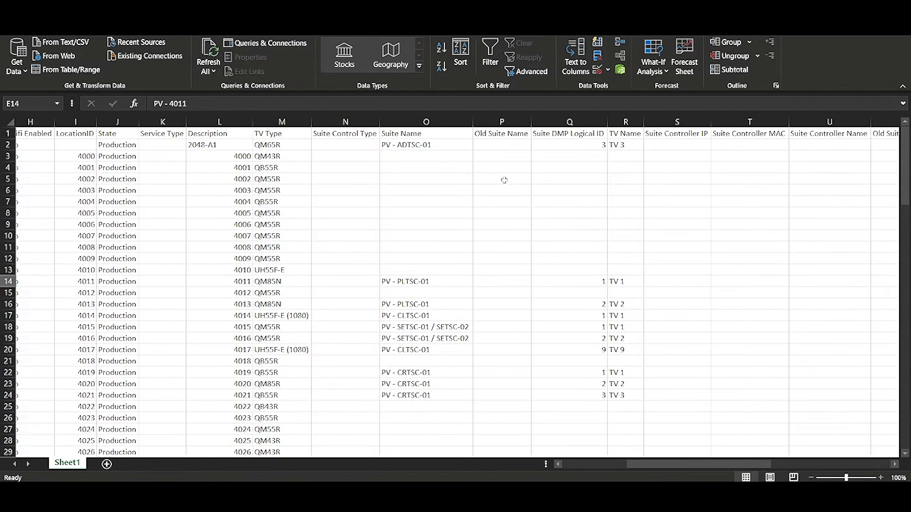
pyautogui.hscroll(3, 504, 180)
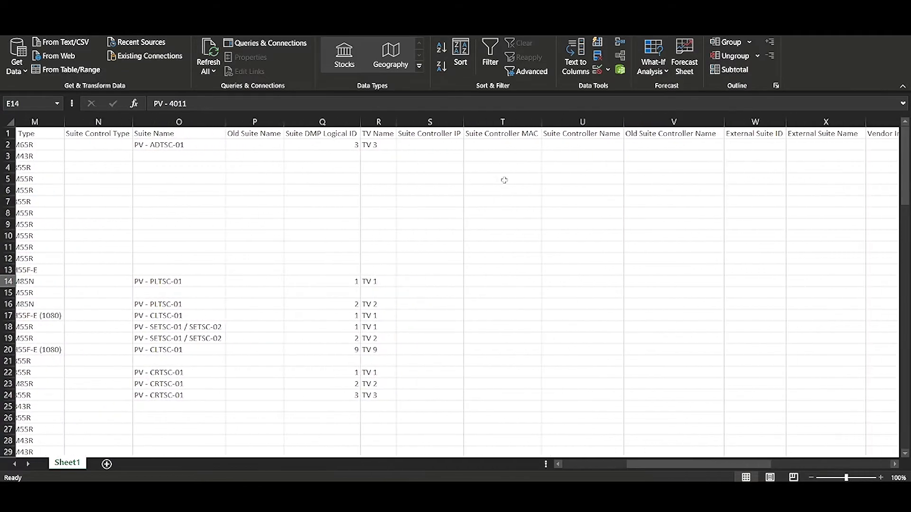
pyautogui.hscroll(7, 504, 180)
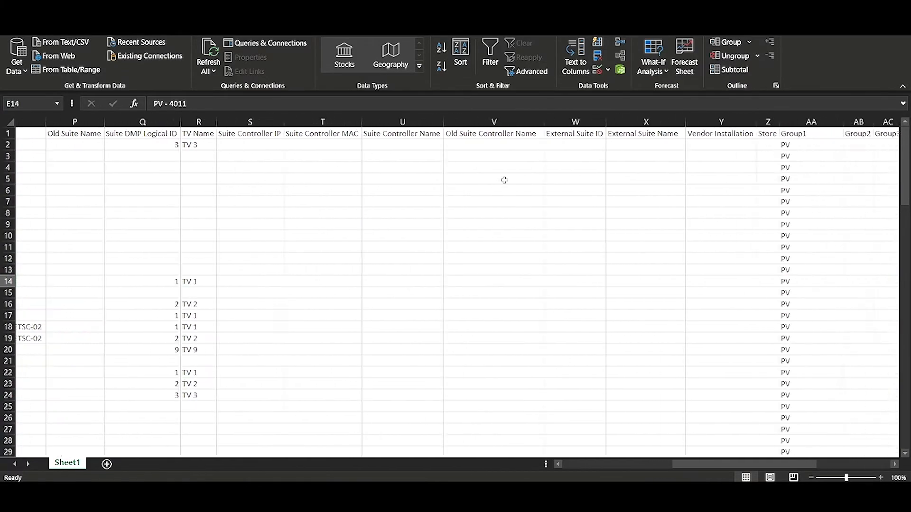
pyautogui.hscroll(2, 504, 180)
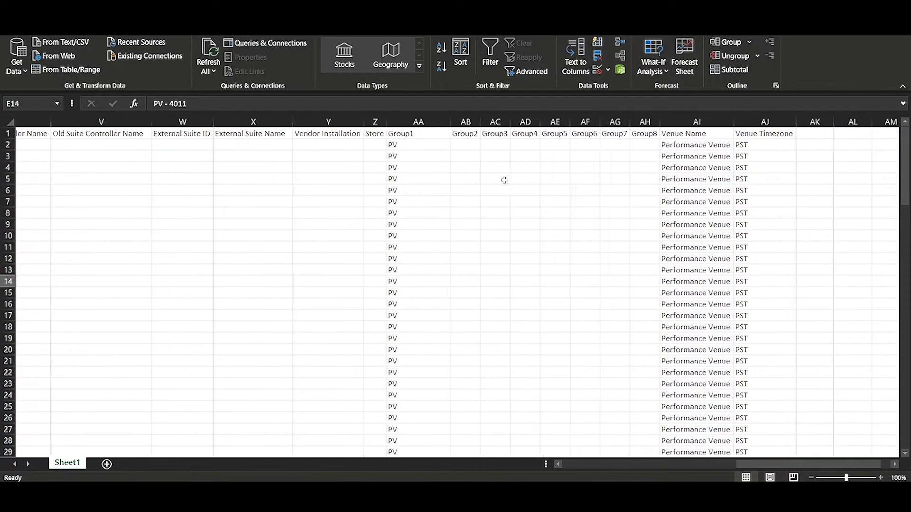
pyautogui.hscroll(2, 504, 180)
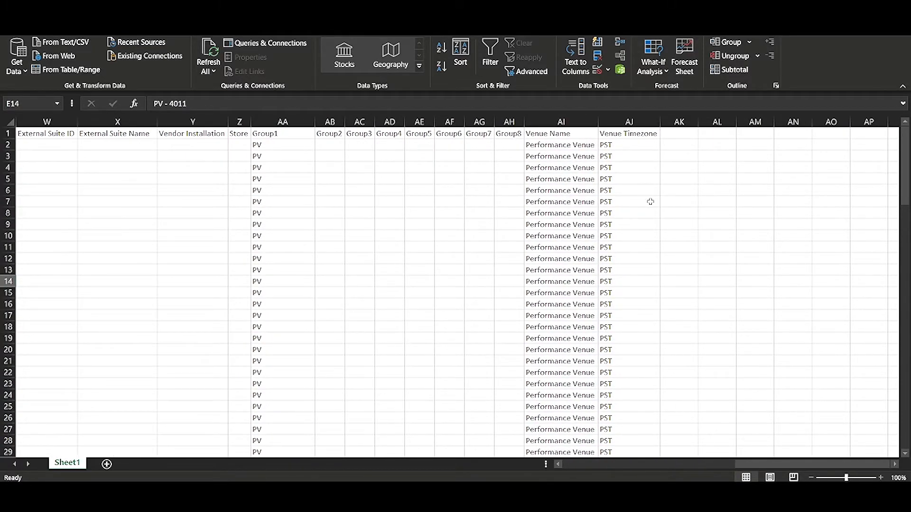
pyautogui.scroll(-20, 648, 210)
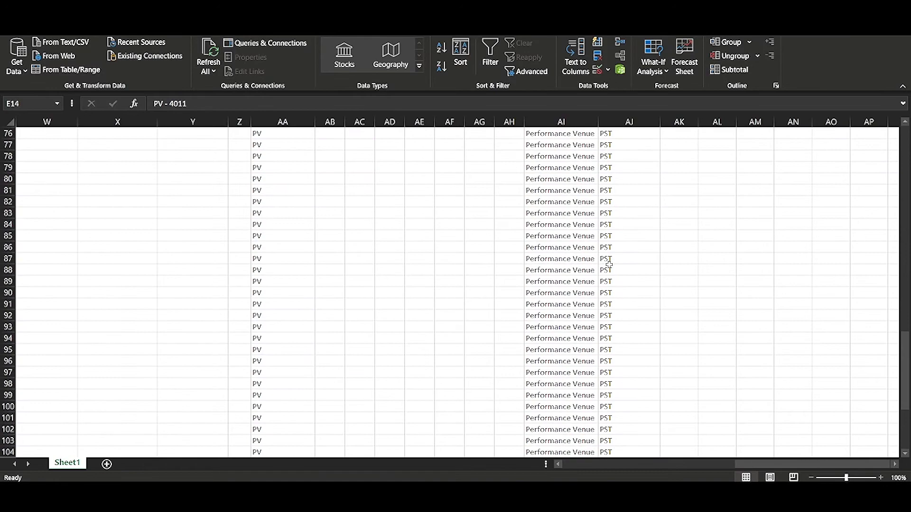
pyautogui.hscroll(-10, 519, 287)
pyautogui.scroll(20, 427, 293)
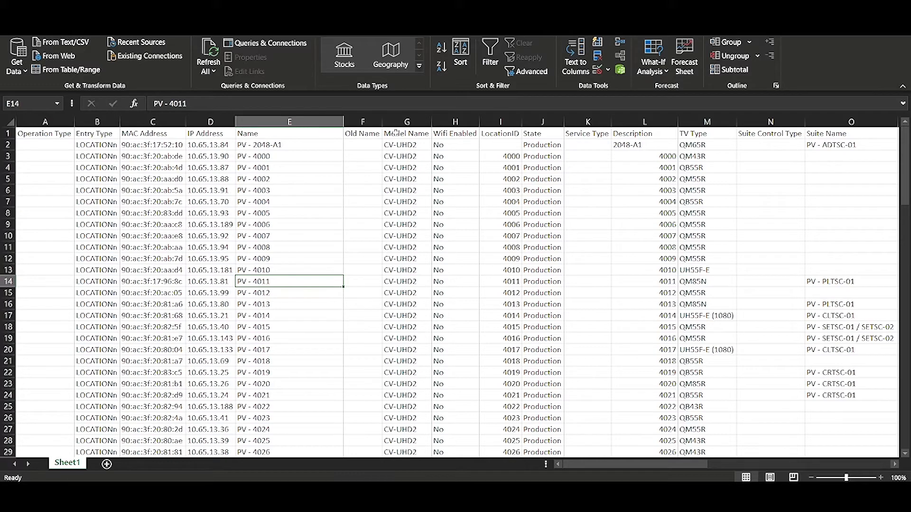
# Widen the Old Name column and copy the name PV - 4004 from cell E7
pyautogui.moveTo(386, 125); pyautogui.dragTo(422, 125)
pyautogui.click(295, 199)
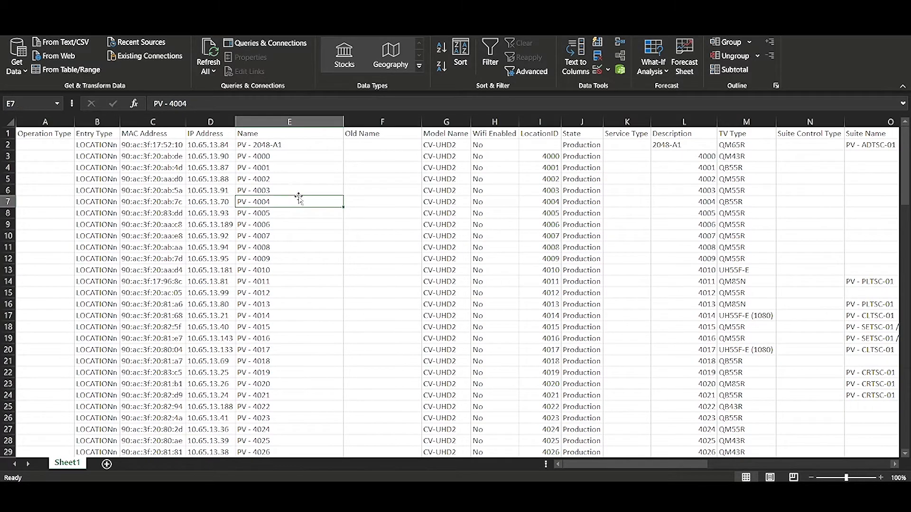
pyautogui.hotkey('ctrl', 'c')
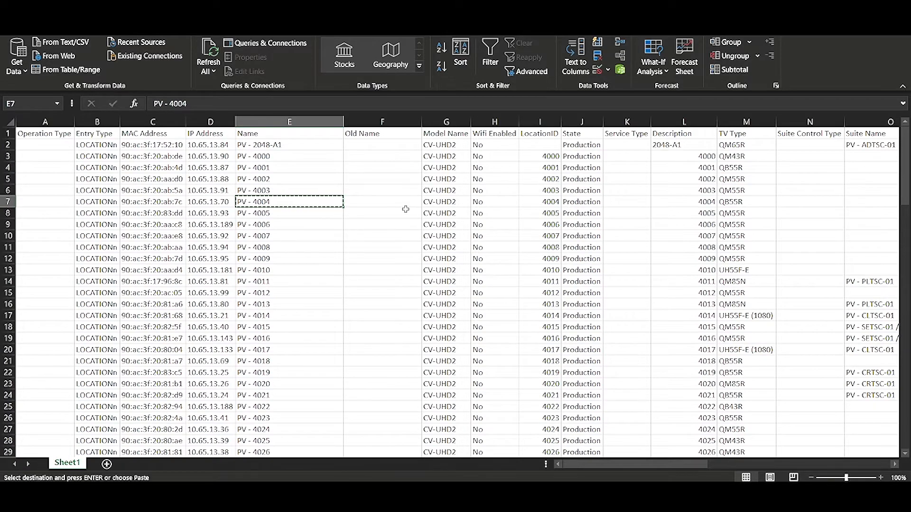
pyautogui.hscroll(10, 405, 209)
pyautogui.hscroll(5, 406, 209)
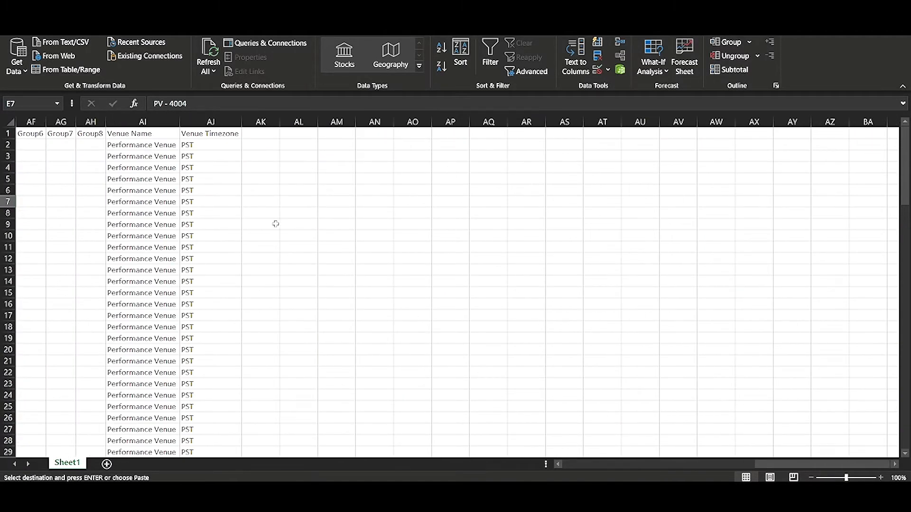
pyautogui.click(265, 202)
pyautogui.hotkey('ctrl', 'v')
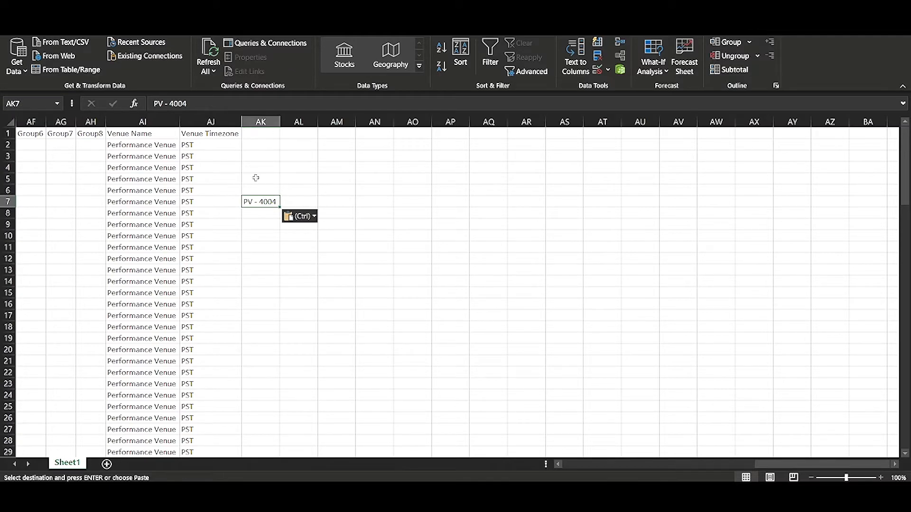
pyautogui.hotkey('ctrl', 'z')
# Paste the copied name into the Group2 cell AB7 and autofit that column to its contents
pyautogui.hscroll(-3, 258, 197)
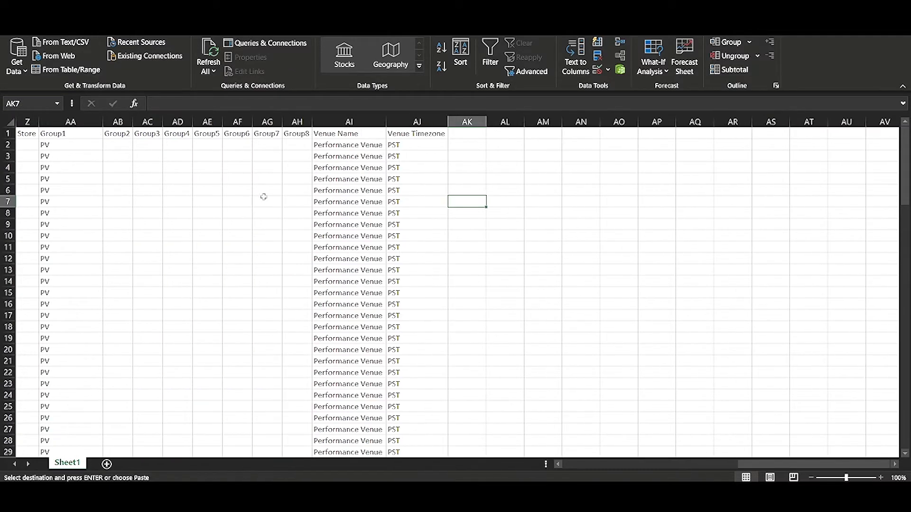
pyautogui.click(117, 200)
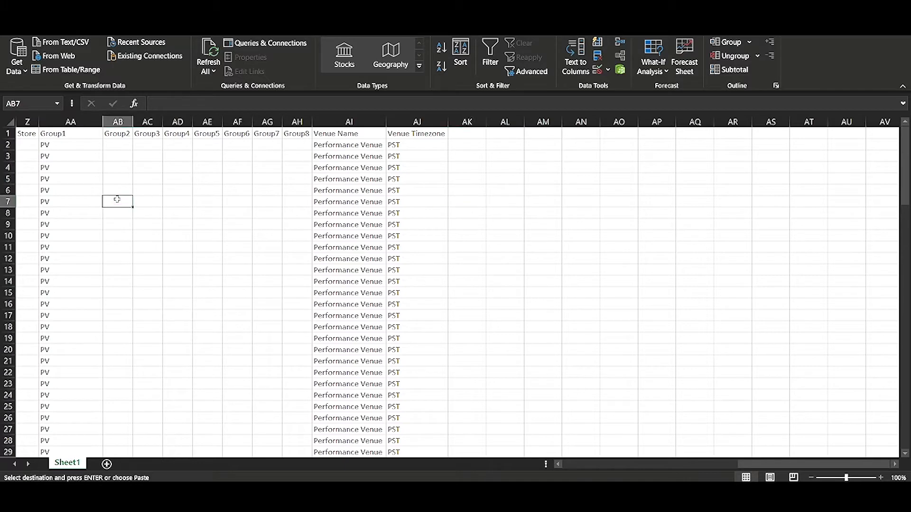
pyautogui.hotkey('ctrl', 'v')
pyautogui.doubleClick(133, 122)
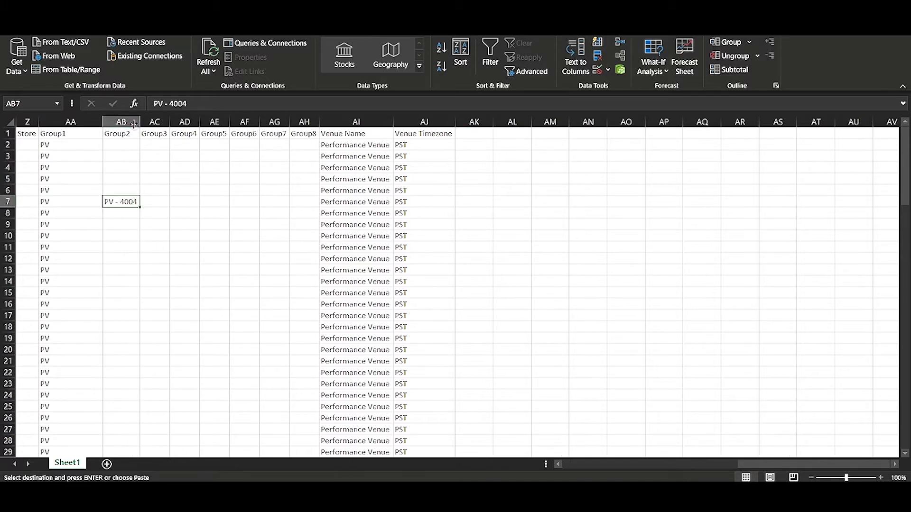
pyautogui.moveTo(162, 227); pyautogui.dragTo(120, 126)
pyautogui.click(201, 214)
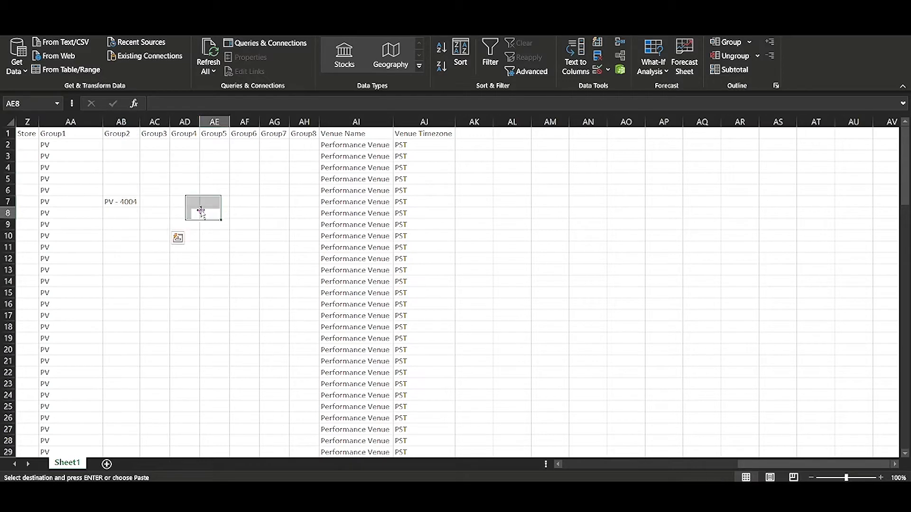
pyautogui.press('Left')
pyautogui.press('Left')
pyautogui.press('Left')
pyautogui.press('Up')
# Move the name PV - 4004 from cell E7 to the Old Name cell F7
pyautogui.hscroll(-10, 176, 221)
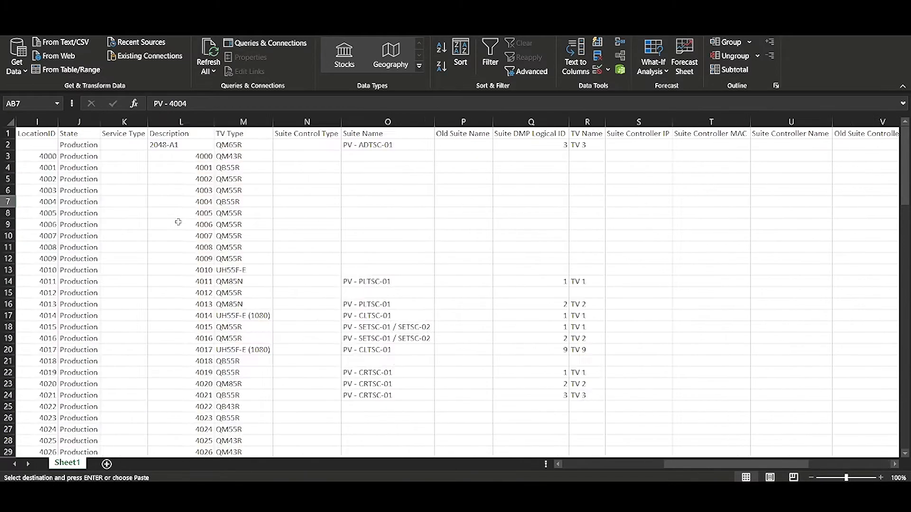
pyautogui.click(39, 201)
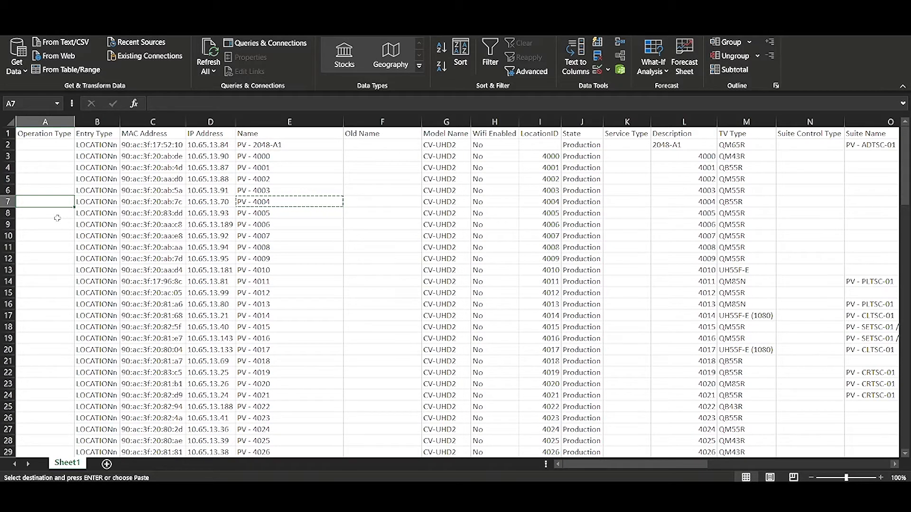
pyautogui.click(306, 200)
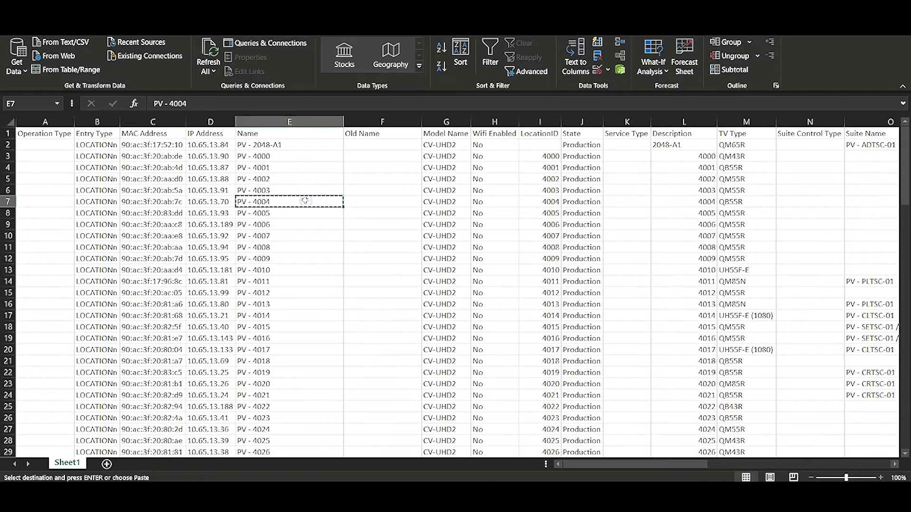
pyautogui.click(362, 201)
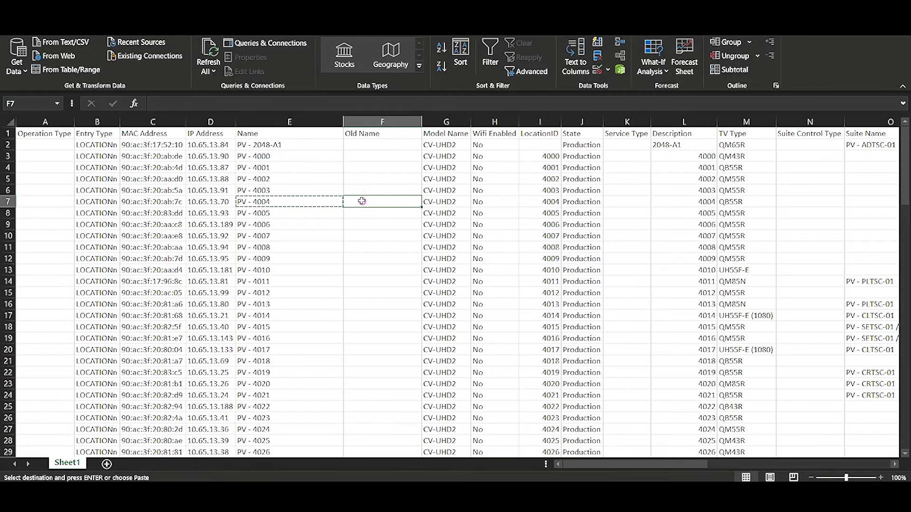
pyautogui.hotkey('ctrl', 'v')
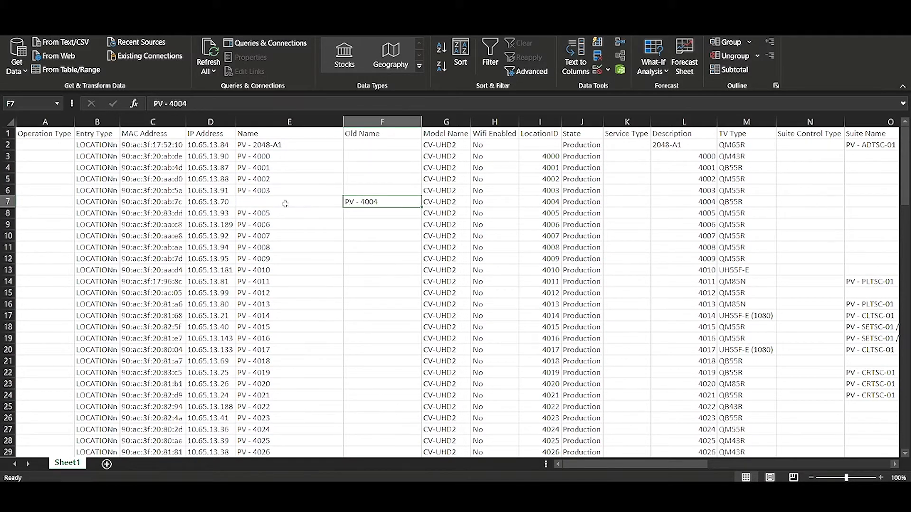
# Enter PerformanceVenue-4004 as the new name in cell E7
pyautogui.click(285, 203)
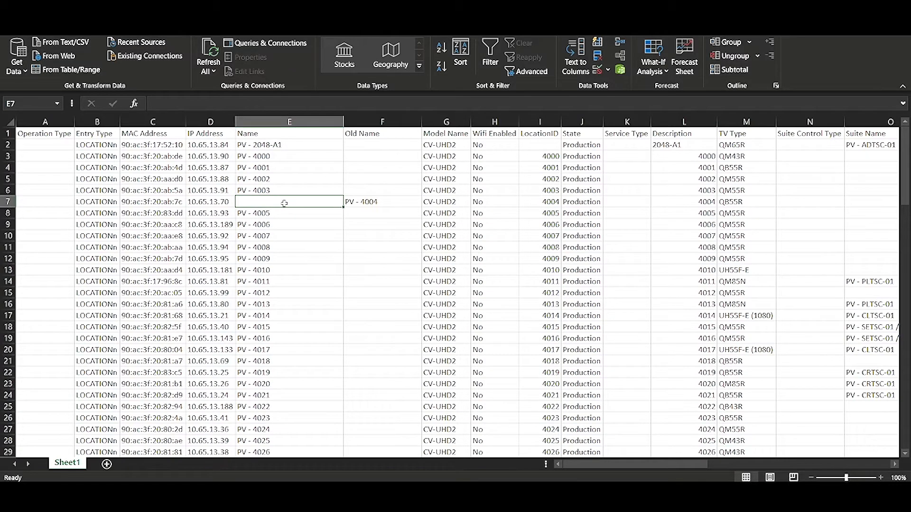
pyautogui.write('Performan')
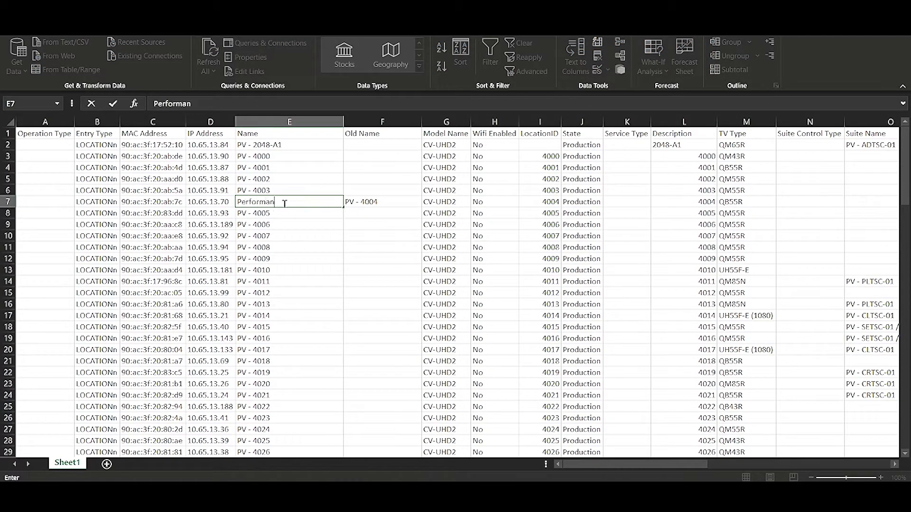
pyautogui.write('ceVenue-4004')
# Set the Operation Type of the renamed location in row 7 to UPDATE
pyautogui.click(42, 203)
pyautogui.write('UPDATE')
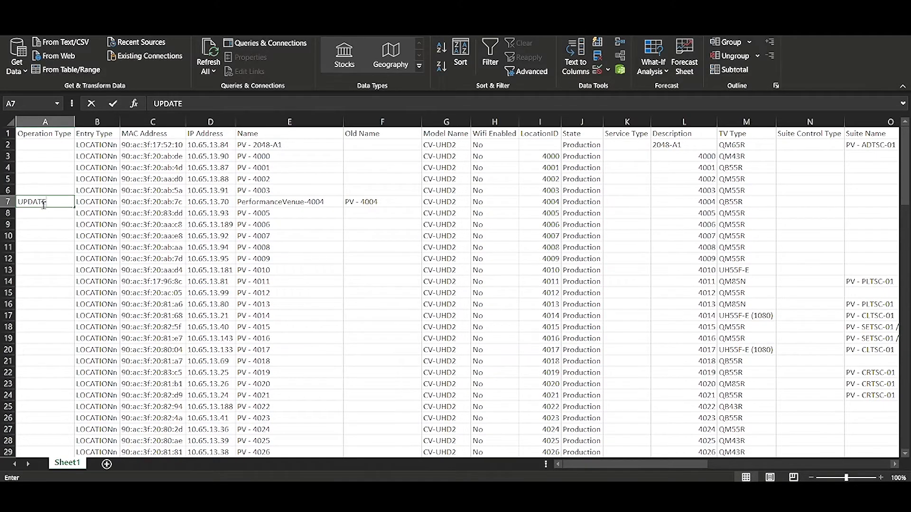
pyautogui.click(271, 199)
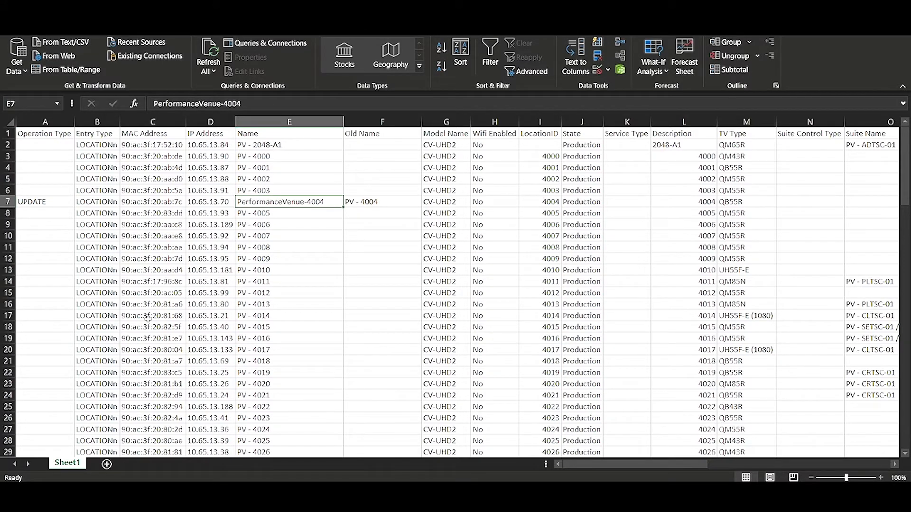
pyautogui.click(68, 206)
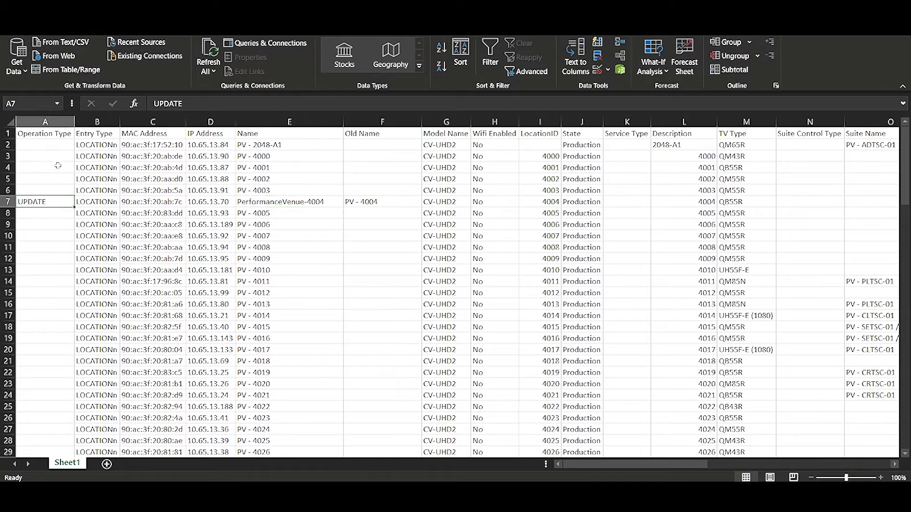
# Enter the sample operation types CREATE in cell A5 and DELETE in cell A6
pyautogui.click(46, 117)
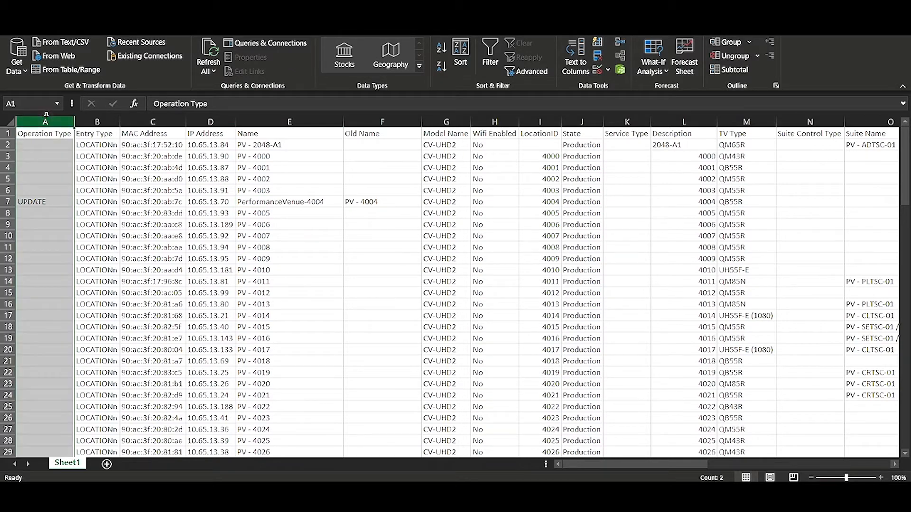
pyautogui.click(41, 195)
pyautogui.click(42, 182)
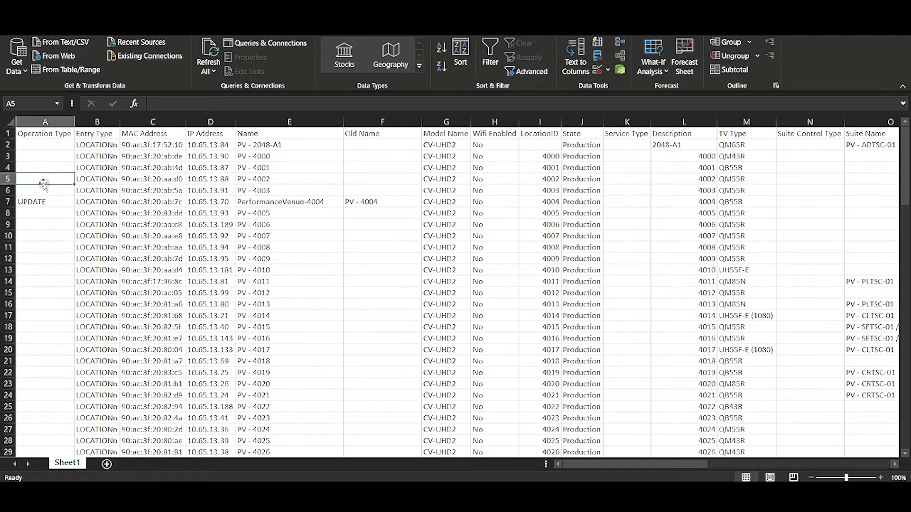
pyautogui.write('Create')
pyautogui.press('BackSpace')
pyautogui.press('BackSpace')
pyautogui.press('BackSpace')
pyautogui.press('BackSpace')
pyautogui.press('BackSpace')
pyautogui.press('BackSpace')
pyautogui.write('CREATE')
pyautogui.press('Tab')
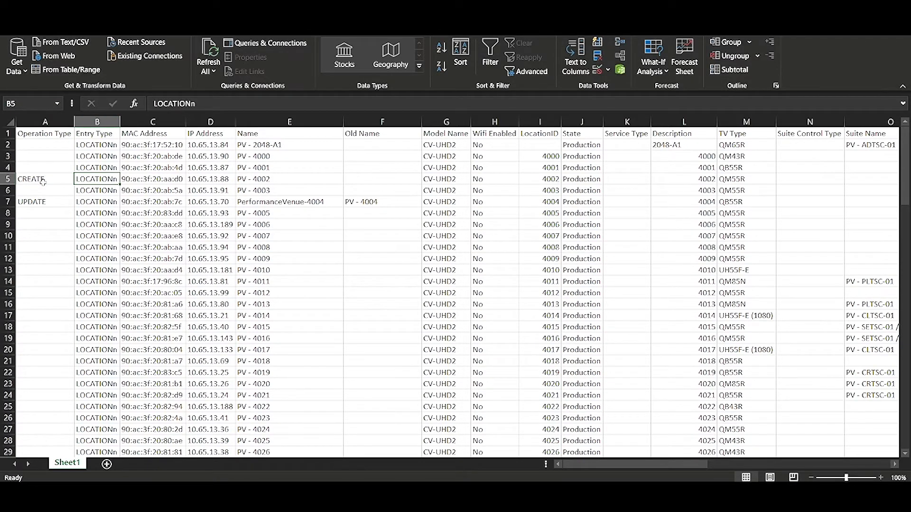
pyautogui.click(39, 191)
pyautogui.write('DELETE')
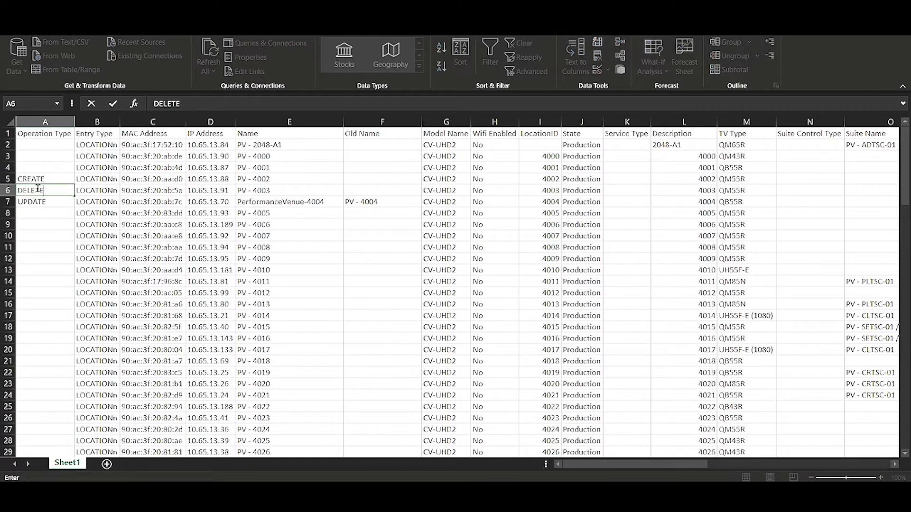
pyautogui.click(43, 212)
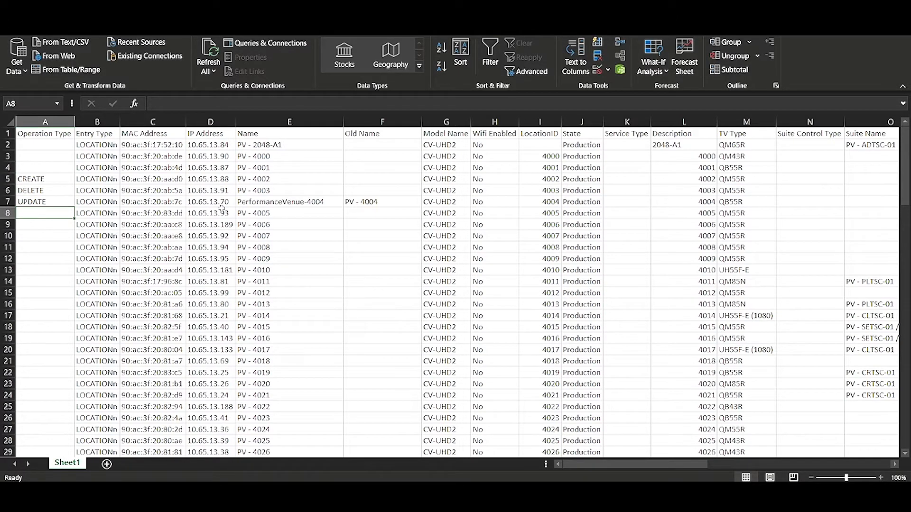
# Clear the CREATE and DELETE entries from cells A5 and A6
pyautogui.moveTo(363, 204); pyautogui.dragTo(50, 177)
pyautogui.press('Delete')
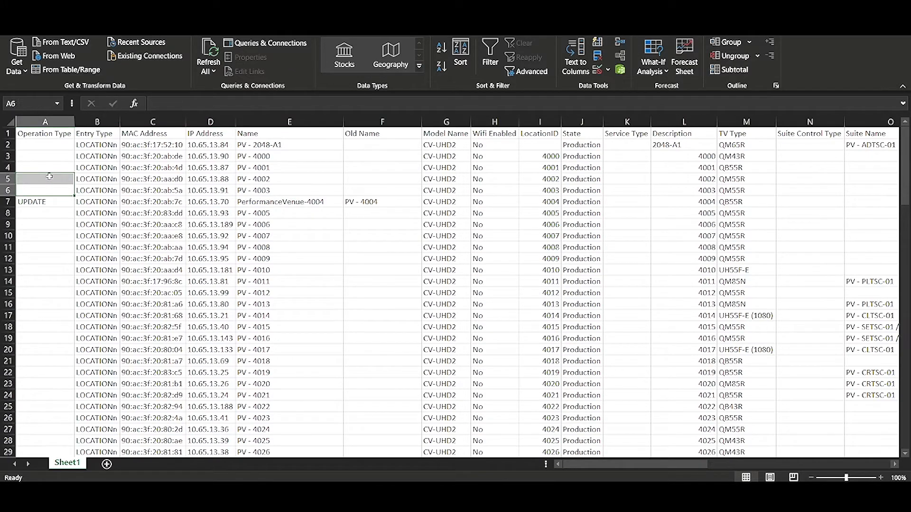
pyautogui.click(44, 201)
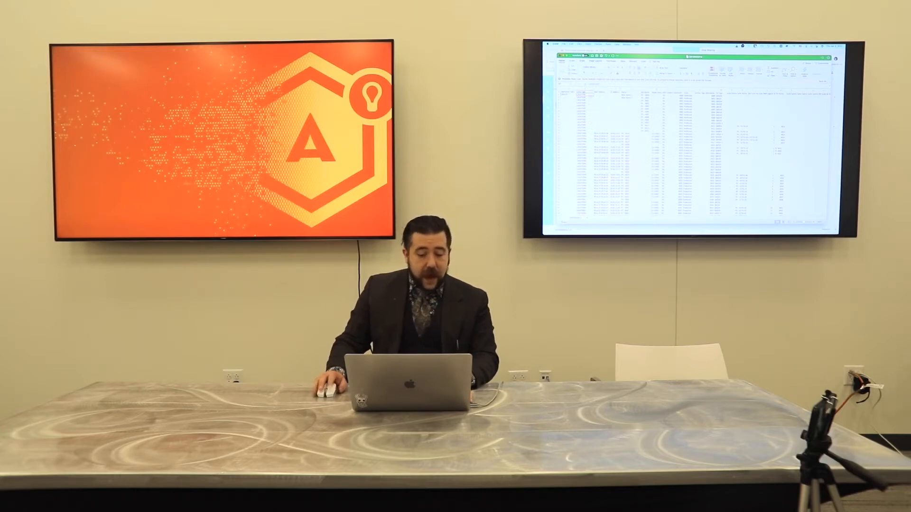
pyautogui.click(602, 94)
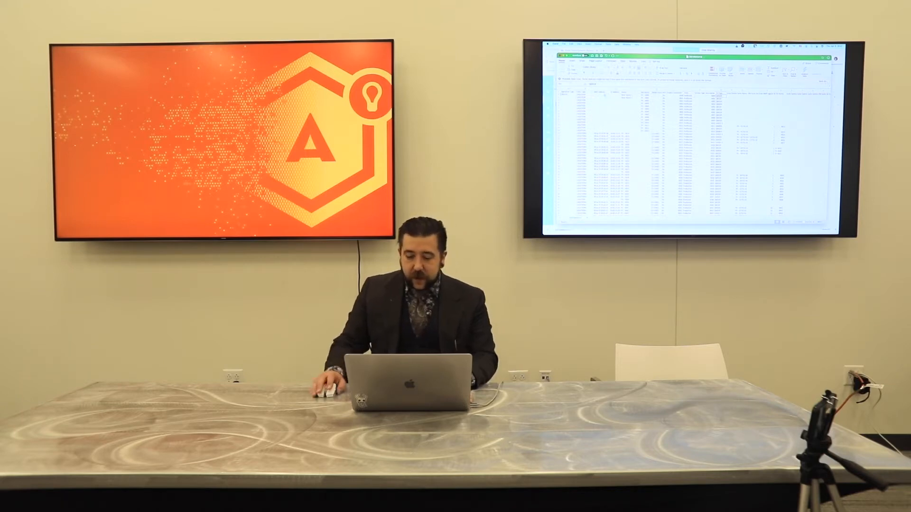
pyautogui.scroll(-1, 693, 156)
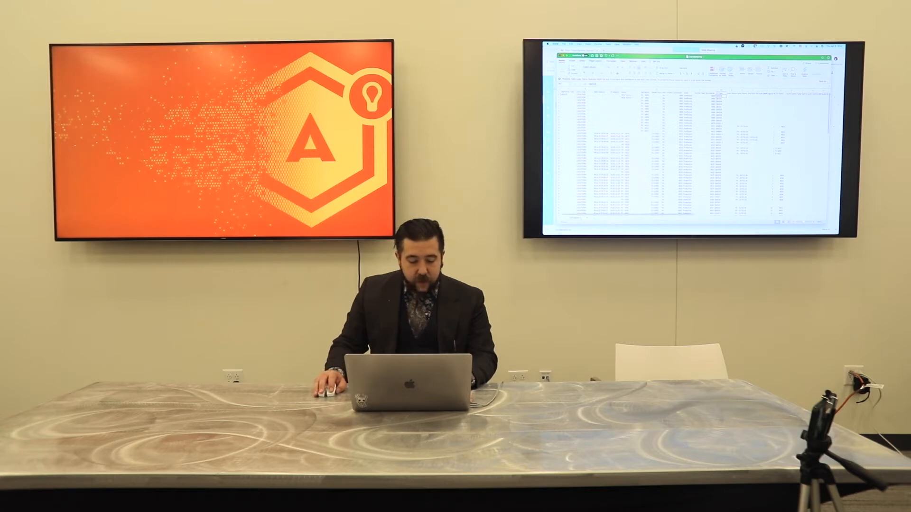
pyautogui.hscroll(10, 692, 152)
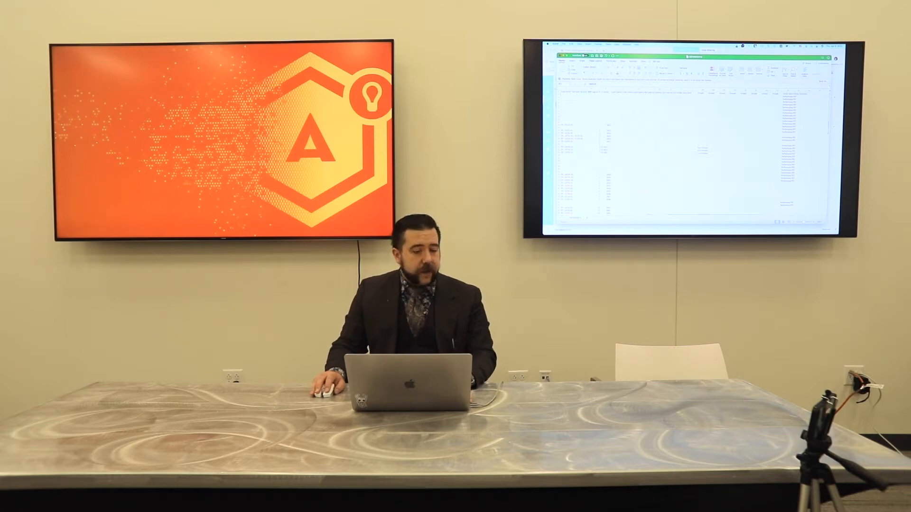
pyautogui.scroll(-1, 693, 152)
pyautogui.hscroll(-5, 697, 153)
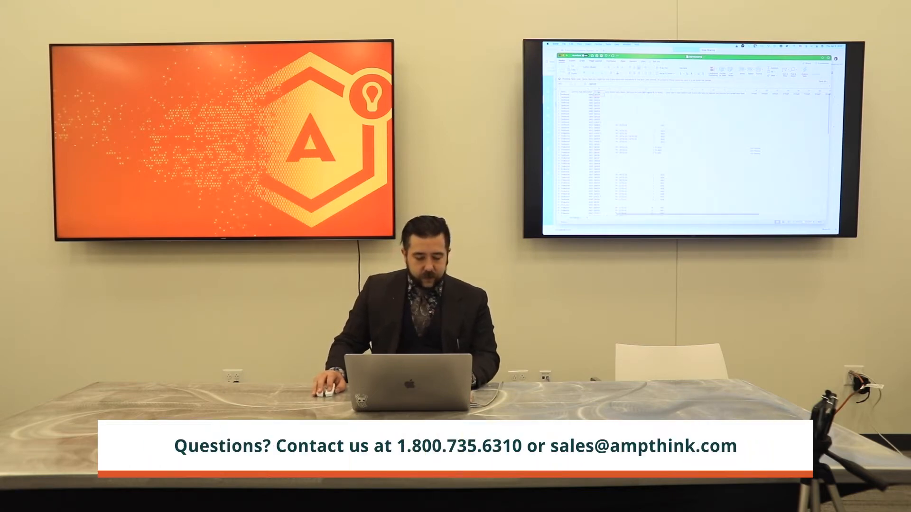
pyautogui.hscroll(-5, 643, 153)
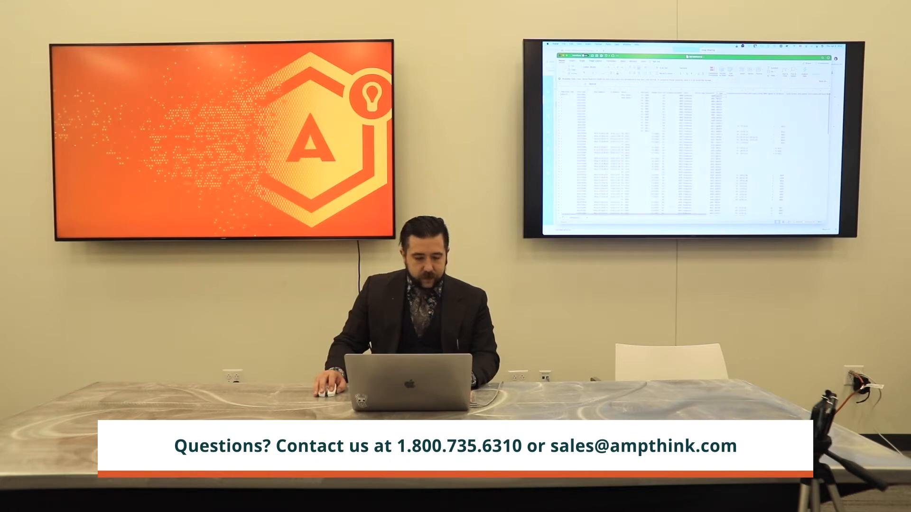
pyautogui.click(565, 93)
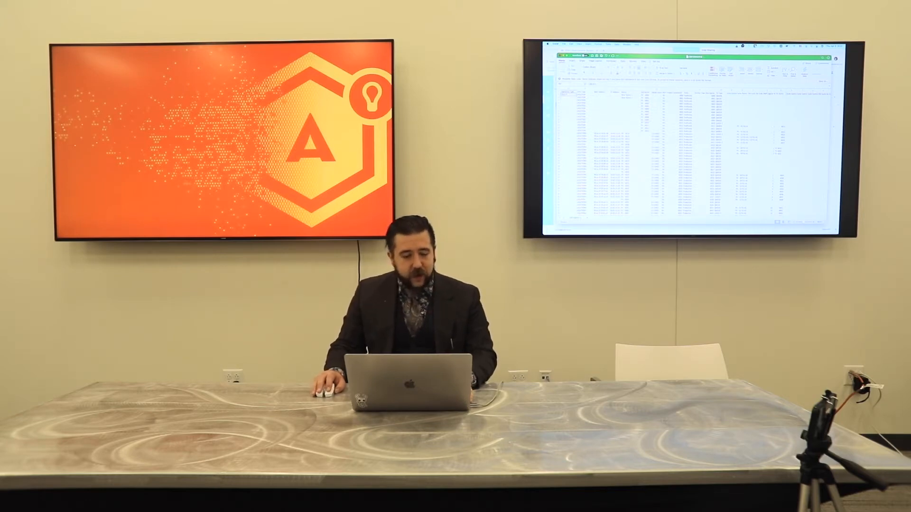
pyautogui.scroll(-1, 692, 151)
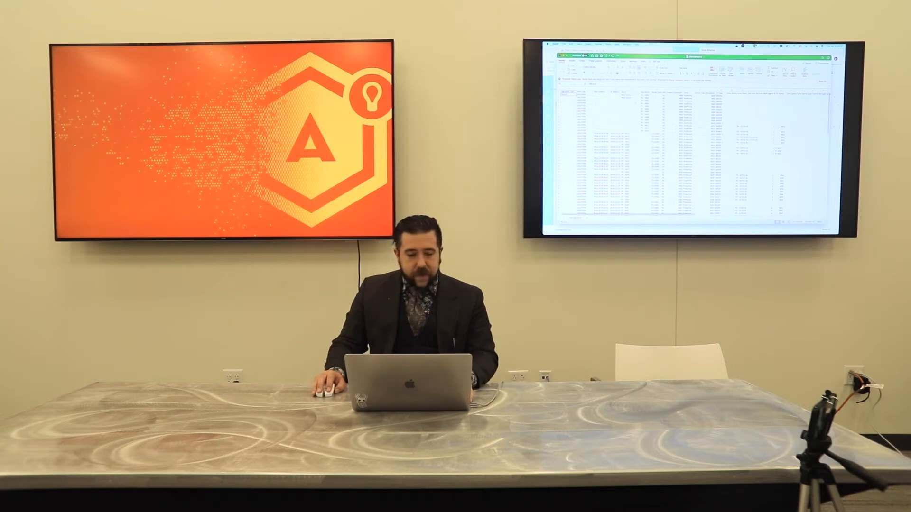
pyautogui.press('super+w')
pyautogui.press('Return')
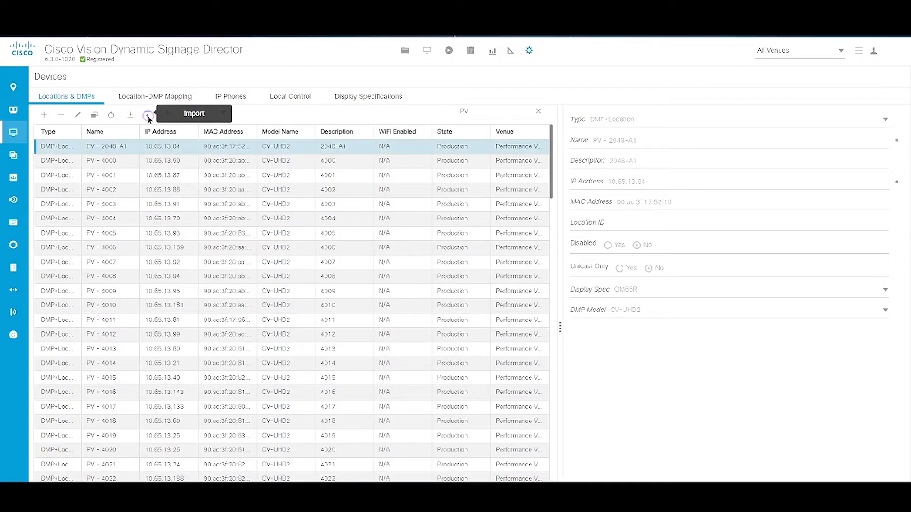
# Import the edited locations text file from the CV Demo folder on the Desktop into Locations & DMPs, and dismiss the import result
pyautogui.click(147, 115)
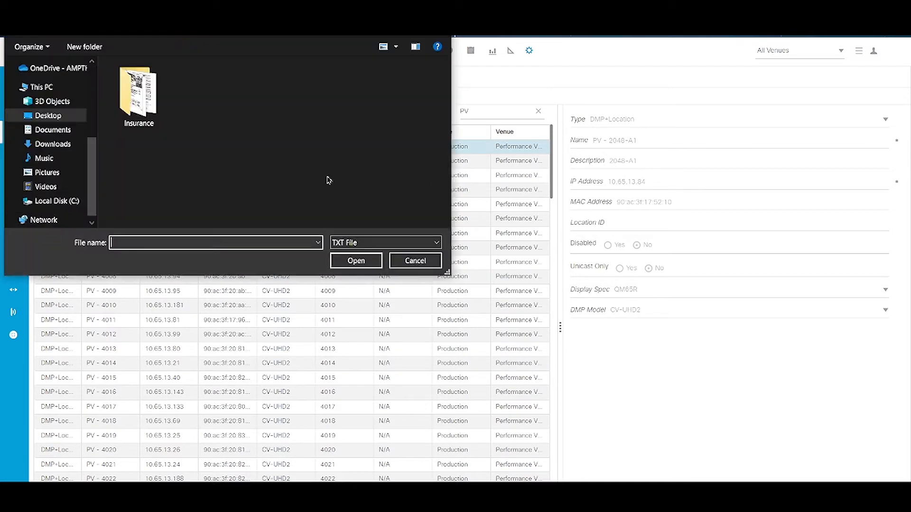
pyautogui.scroll(5, 71, 118)
pyautogui.click(48, 87)
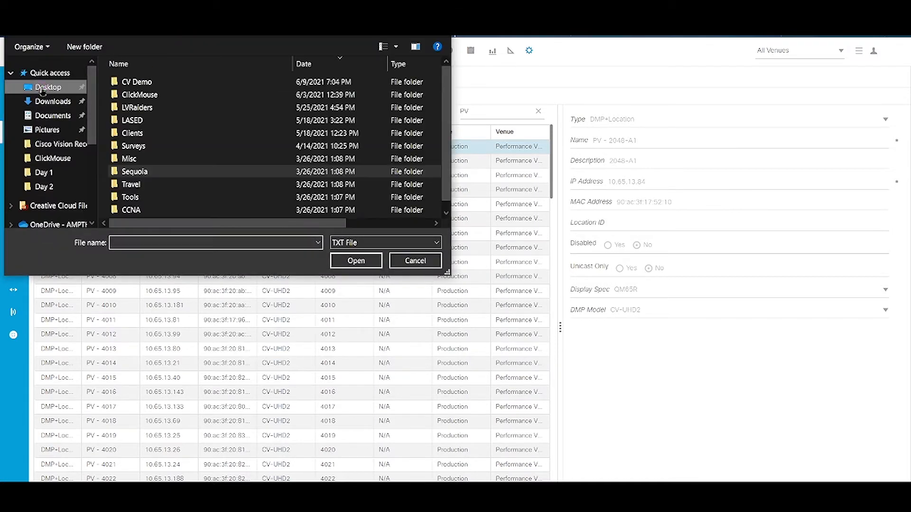
pyautogui.doubleClick(142, 82)
pyautogui.doubleClick(157, 121)
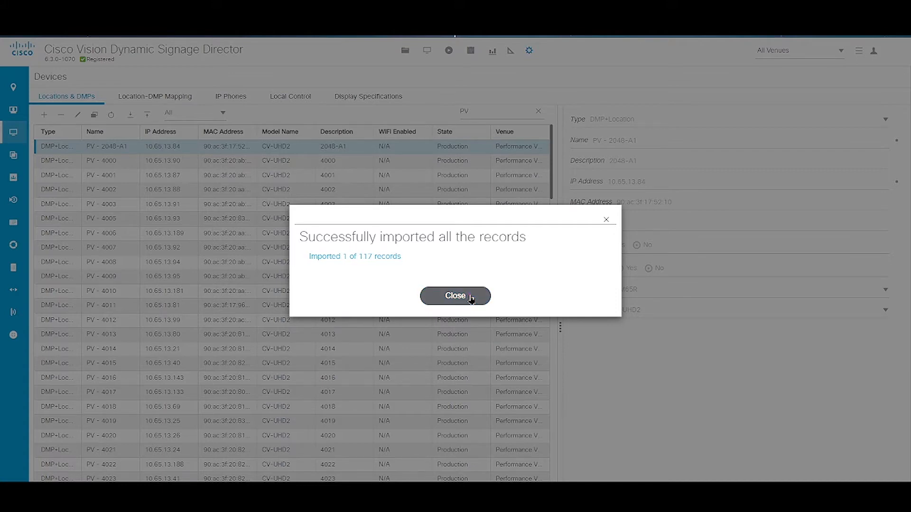
pyautogui.click(471, 297)
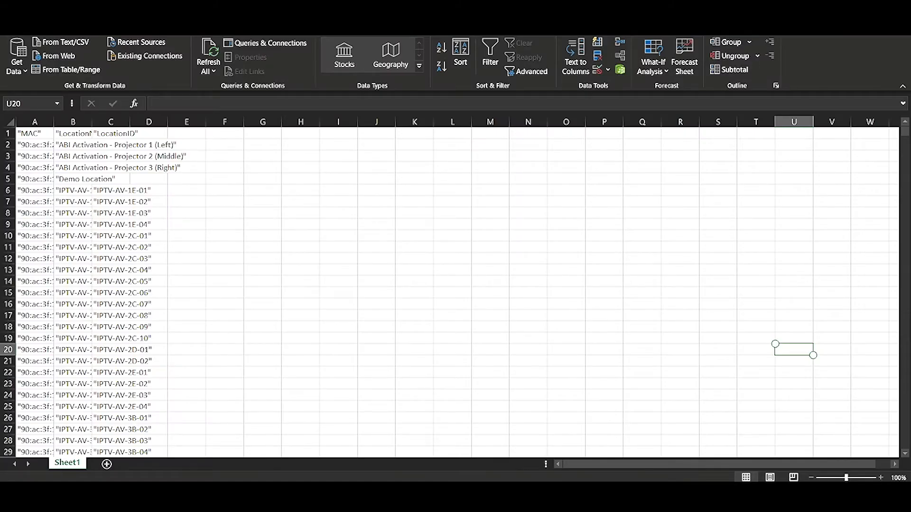
# Close the Excel workbook without saving, and download and open the Location-DMP Mapping export Export_Link_2_3_23105946.txt
pyautogui.hotkey('ctrl', 'w')
pyautogui.click(504, 316)
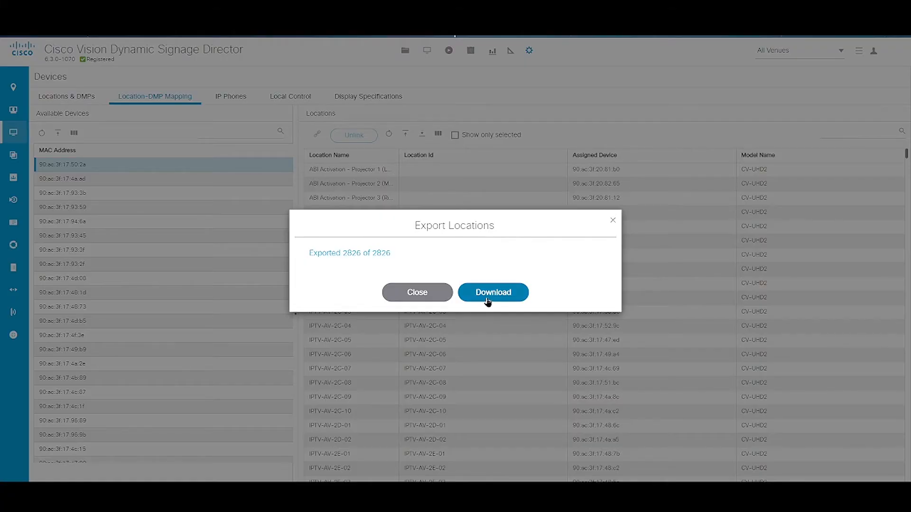
pyautogui.click(488, 298)
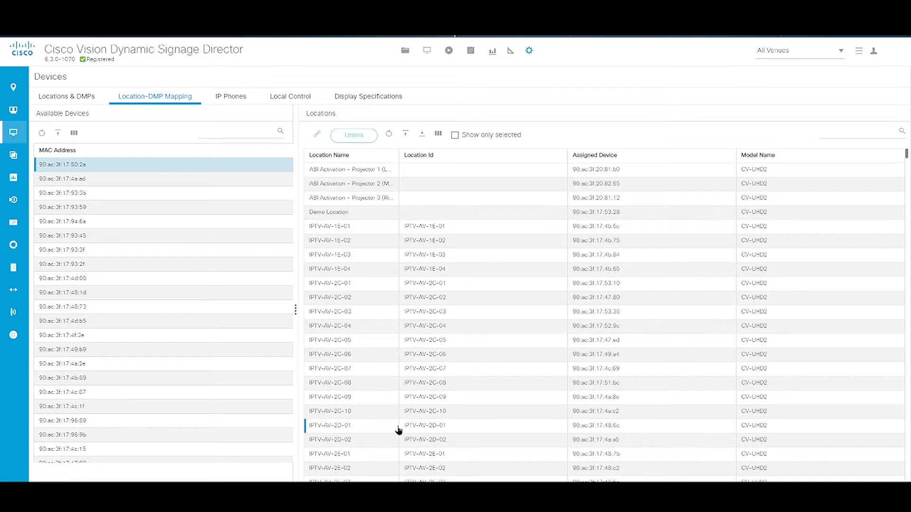
pyautogui.hotkey('ctrl', 'j')
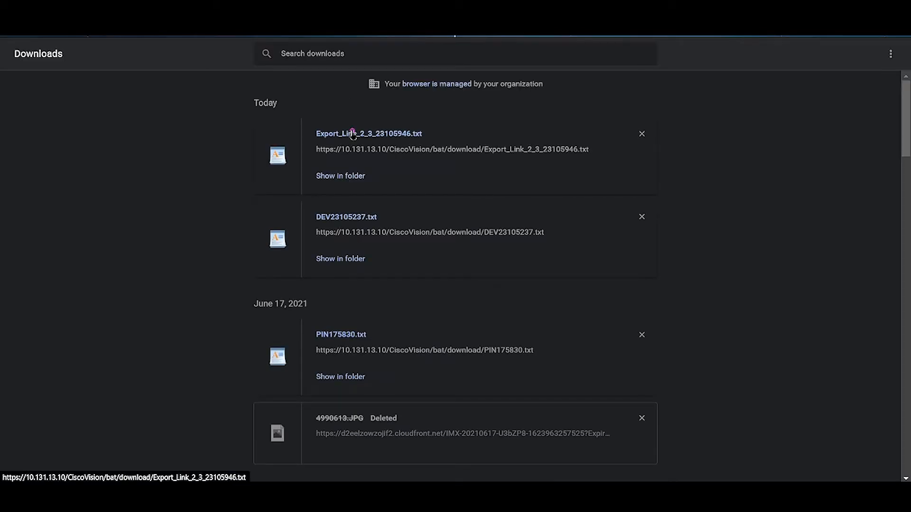
pyautogui.click(352, 135)
pyautogui.click(640, 204)
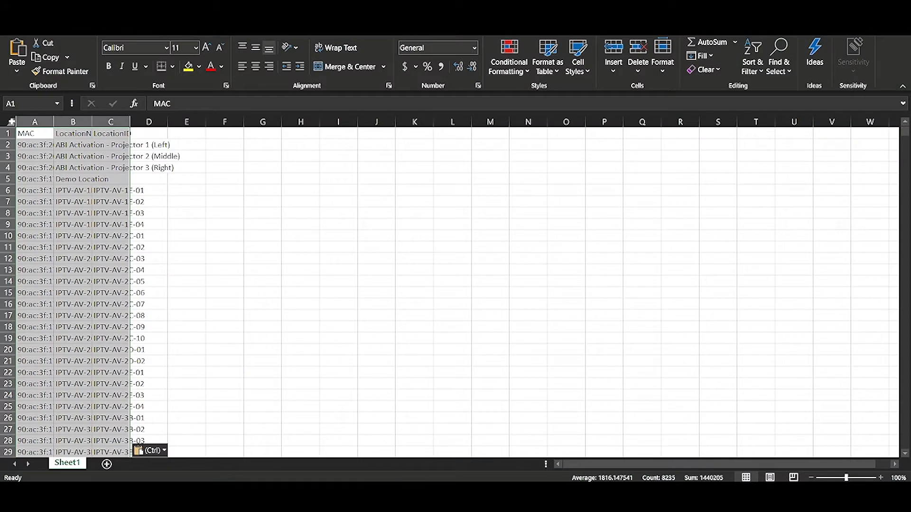
# Autofit all columns of the mapping worksheet to their contents
pyautogui.click(11, 122)
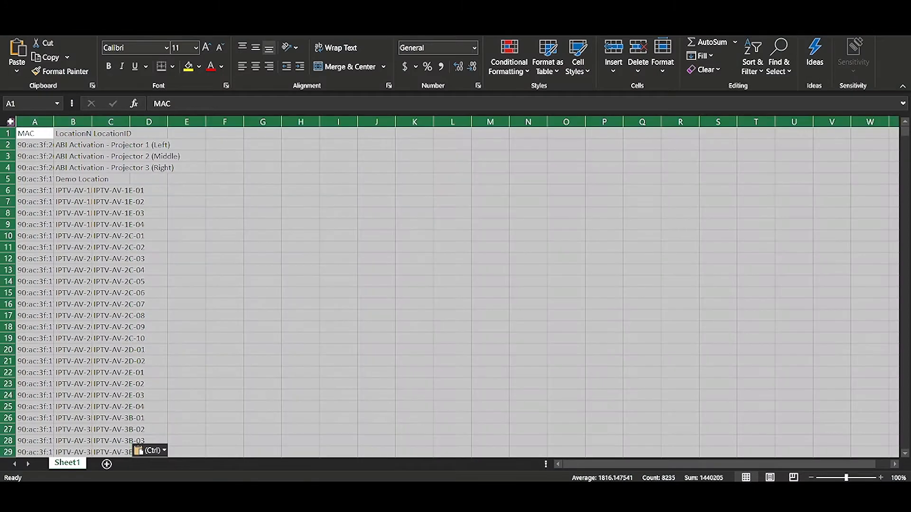
pyautogui.doubleClick(53, 121)
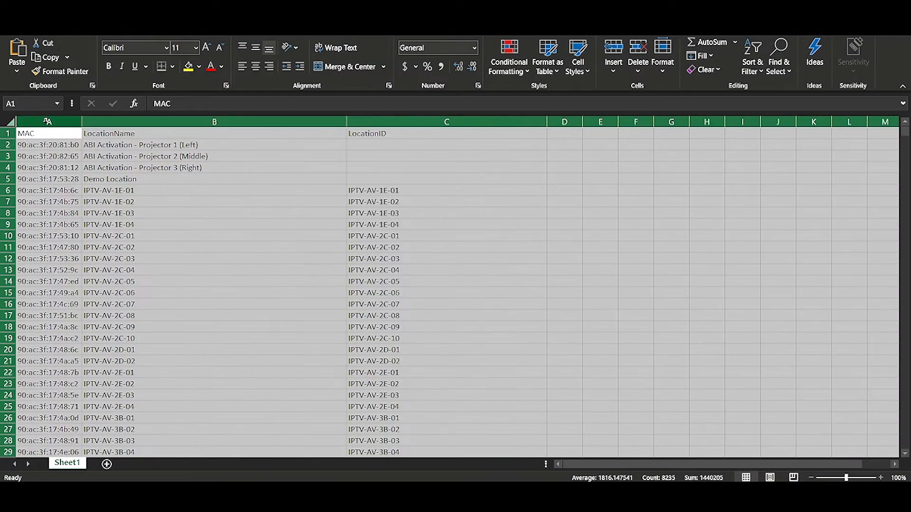
pyautogui.click(110, 190)
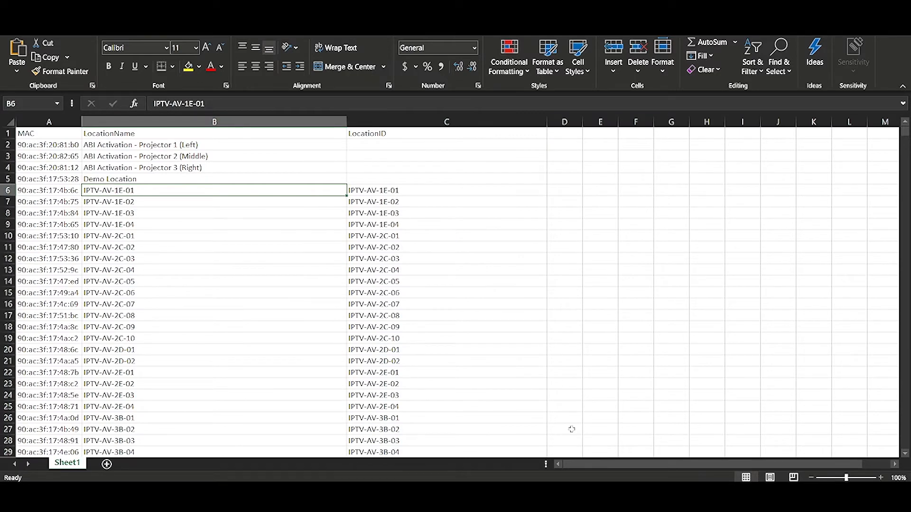
pyautogui.click(575, 169)
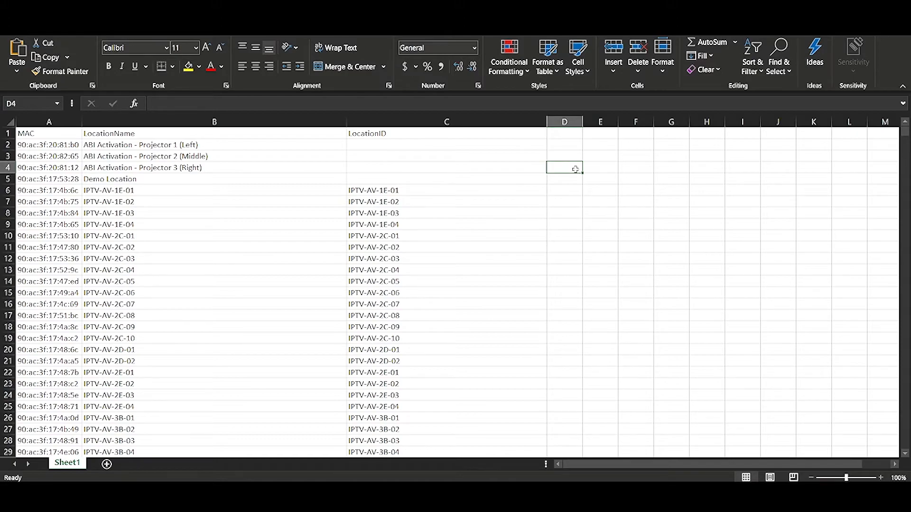
# Fill the MAC address series from cell A174 down into A175, for L1 Multi-Purpose Room (24B.01) DMP 1
pyautogui.scroll(-20, 283, 287)
pyautogui.scroll(-20, 283, 287)
pyautogui.scroll(13, 275, 287)
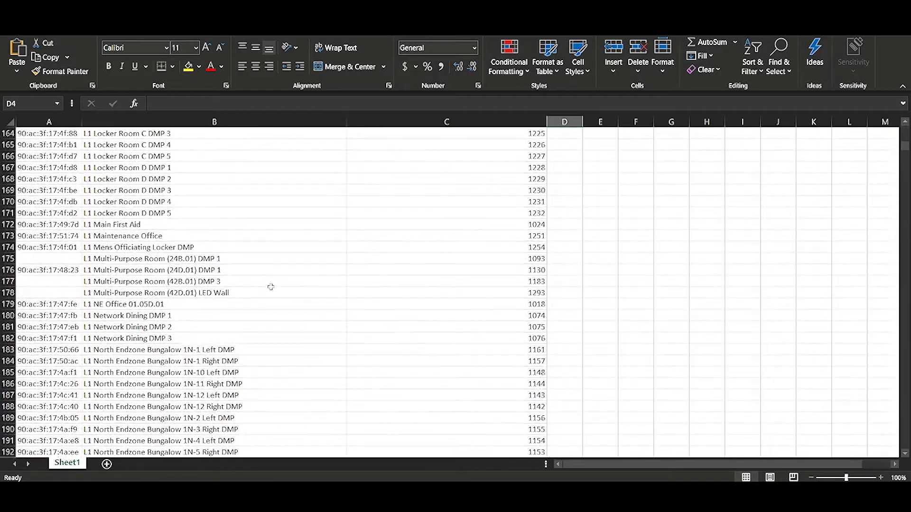
pyautogui.click(135, 259)
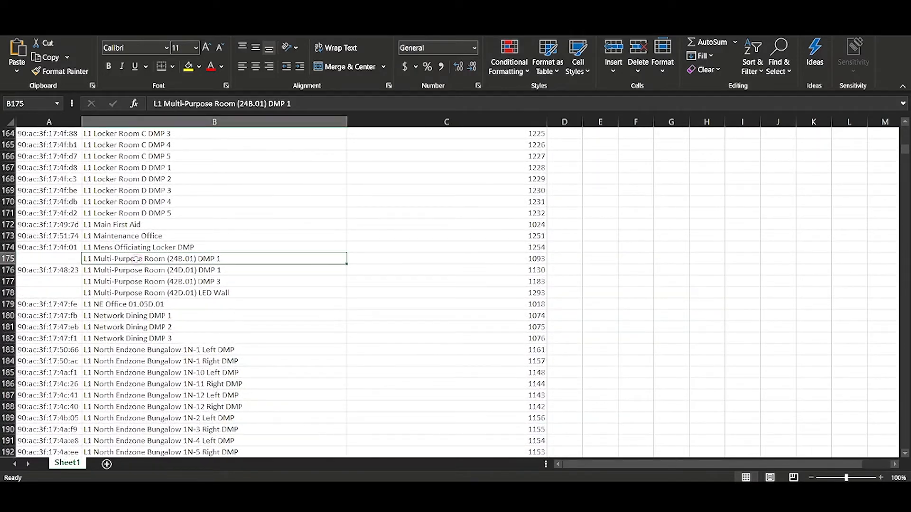
pyautogui.click(64, 248)
pyautogui.moveTo(82, 254); pyautogui.dragTo(77, 260)
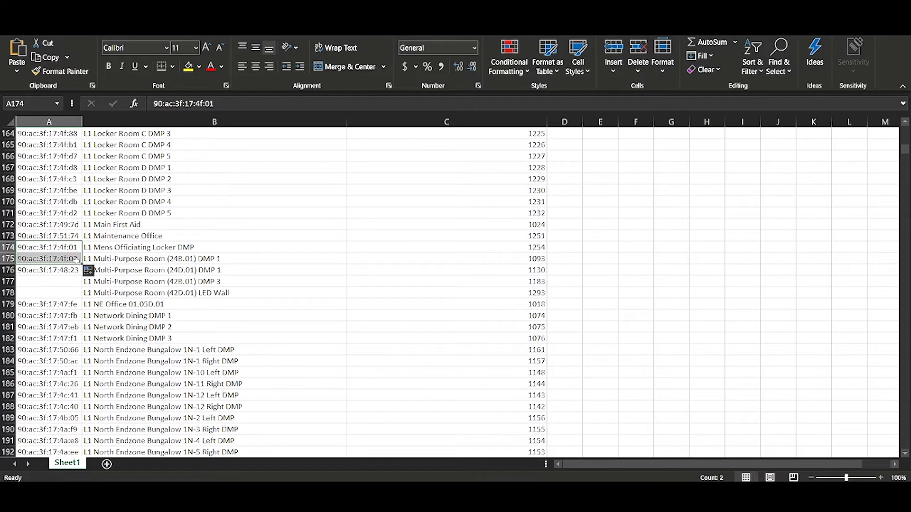
pyautogui.click(158, 262)
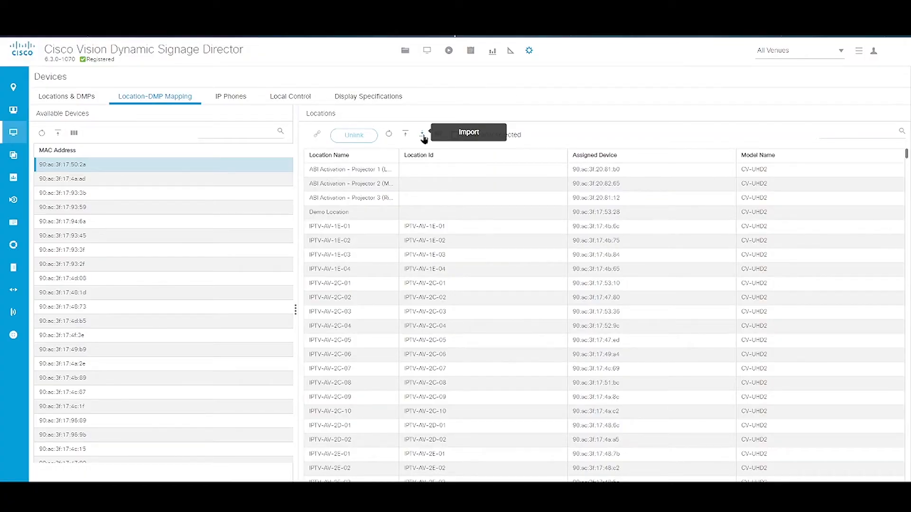
# Open the file chooser for importing location mappings in Cisco Vision and cancel it
pyautogui.click(421, 138)
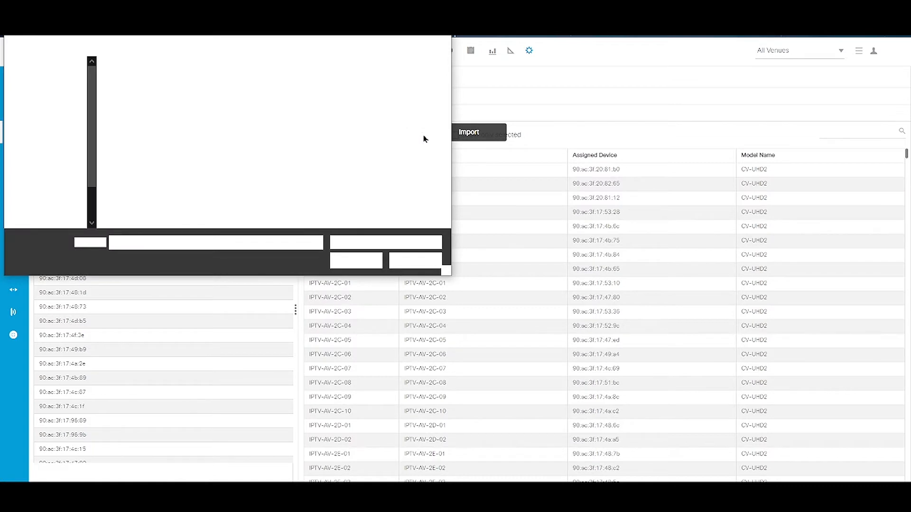
pyautogui.press('Escape')
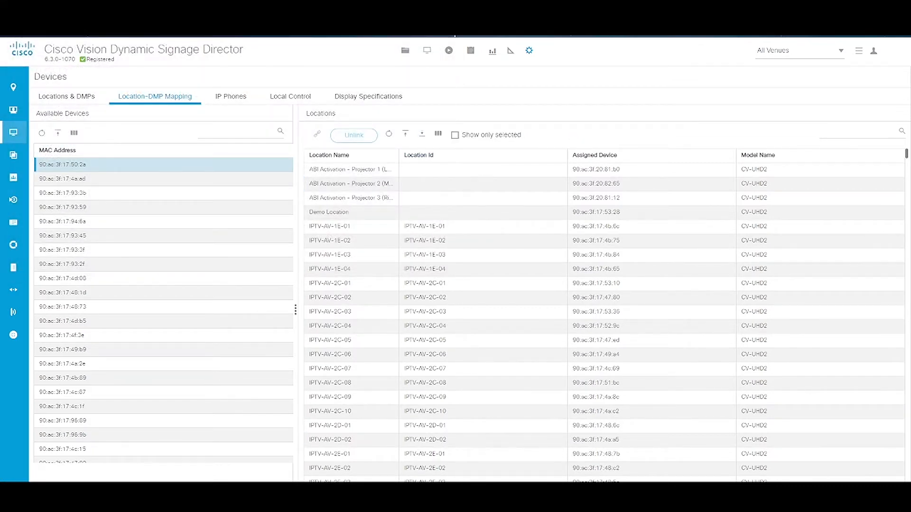
# Close the exported file and the mapping workbook without saving the changes
pyautogui.rightClick(512, 494)
pyautogui.click(514, 473)
pyautogui.rightClick(483, 494)
pyautogui.click(484, 472)
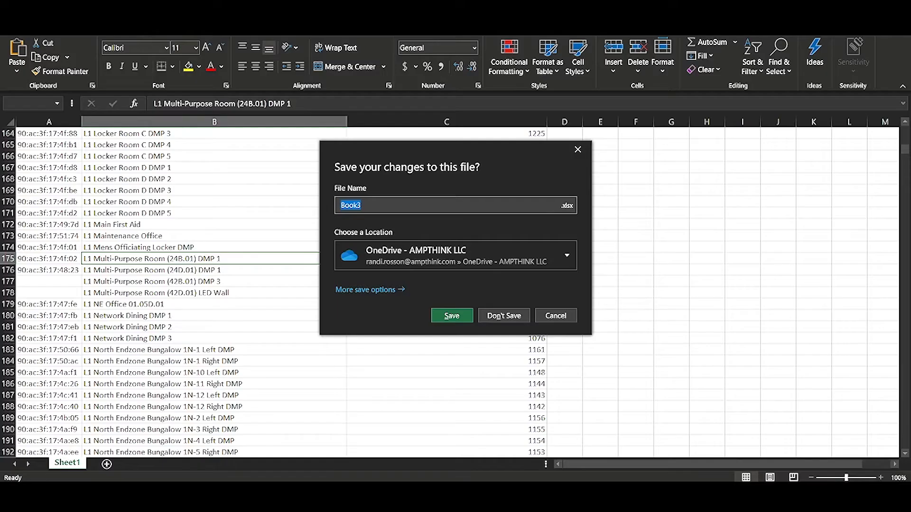
pyautogui.click(506, 317)
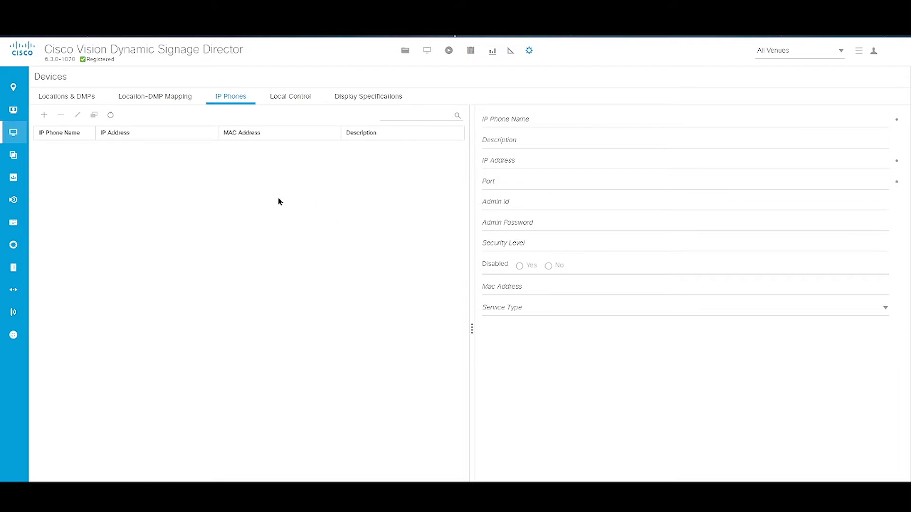
# Start a new IP phone named Demo IP Phone with description Demo and IP address 10.131.0.111
pyautogui.click(45, 115)
pyautogui.click(388, 88)
pyautogui.write('Demo IP Phone')
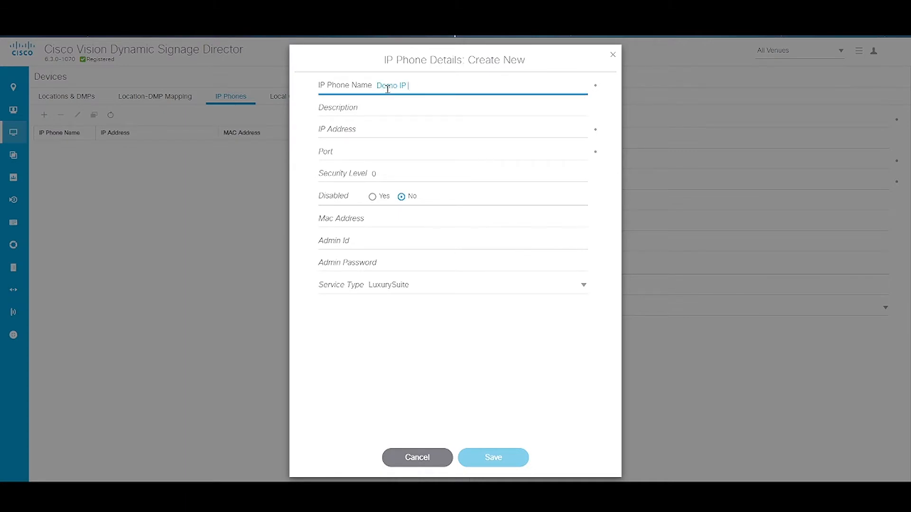
pyautogui.press('Tab')
pyautogui.write('Demo')
pyautogui.press('Tab')
pyautogui.write('10.131.')
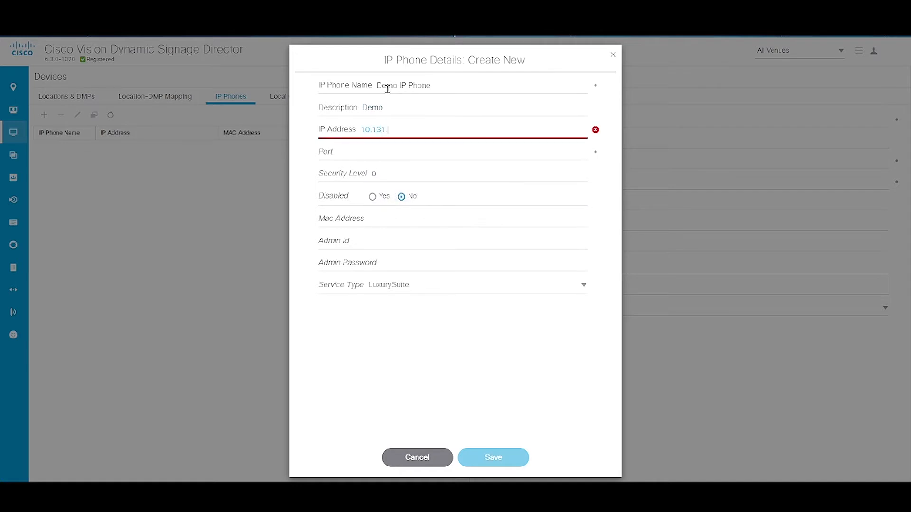
pyautogui.write('0.111')
pyautogui.press('Tab')
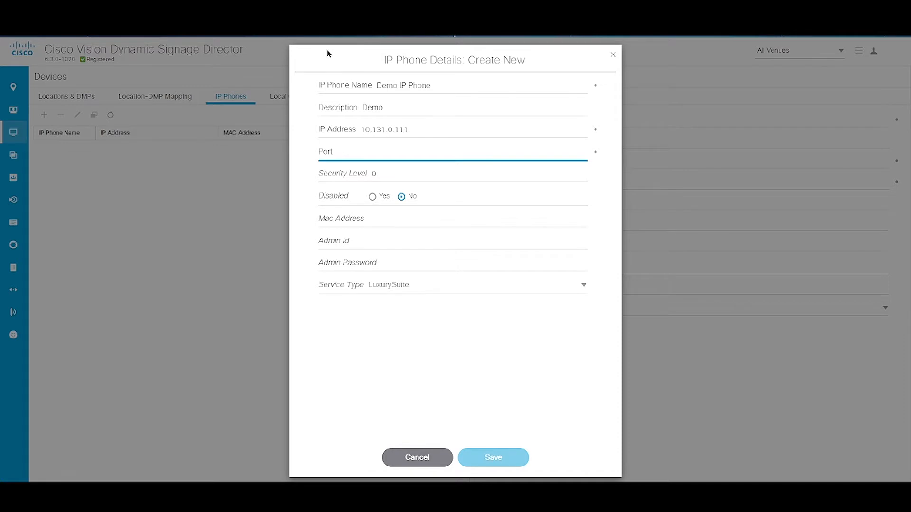
# Set the new IP phone's port to 77777 and pass over the optional fields up to Admin Password
pyautogui.write('77777')
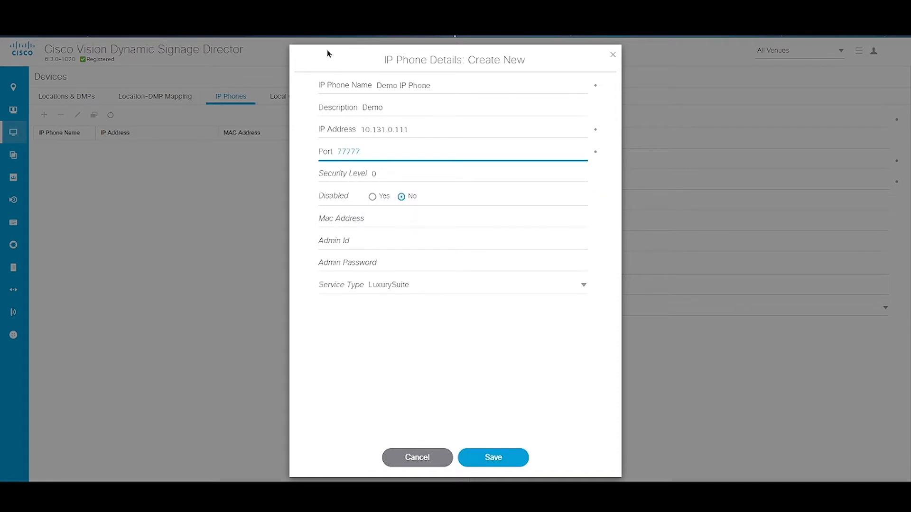
pyautogui.press('Tab')
pyautogui.press('Tab')
pyautogui.press('Tab')
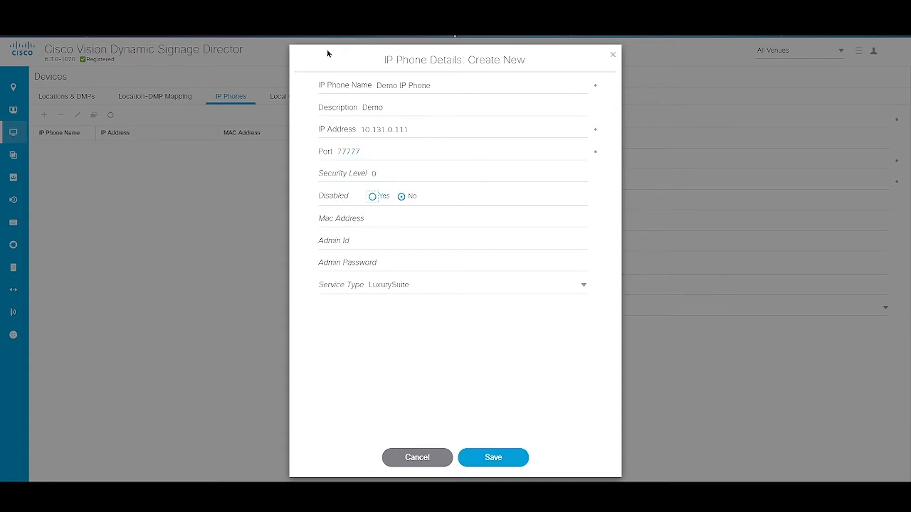
pyautogui.press('Tab')
pyautogui.press('Tab')
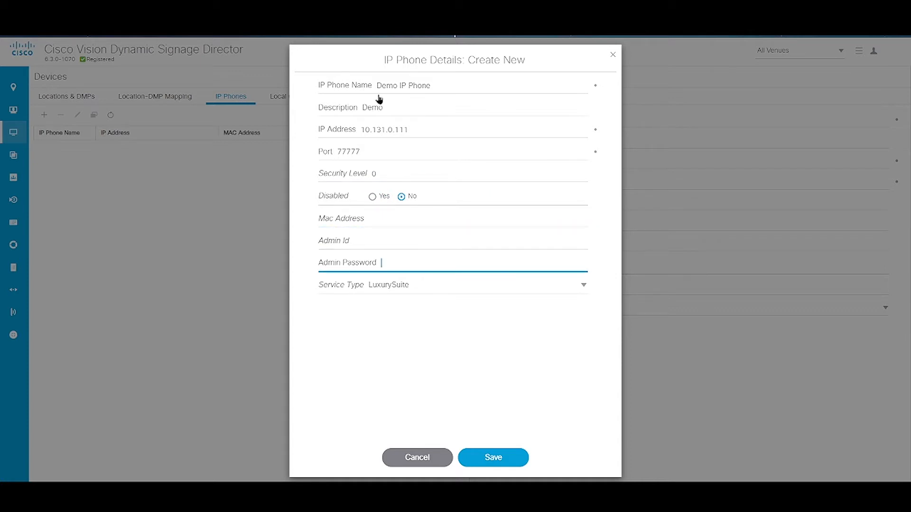
# Choose ContentOnDemandOrder as the phone's service type and cancel creating the IP phone
pyautogui.click(429, 290)
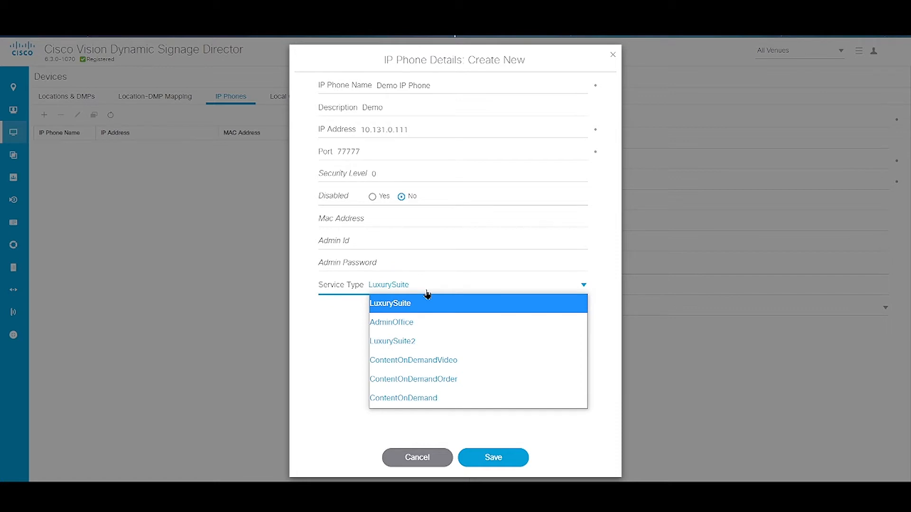
pyautogui.click(413, 379)
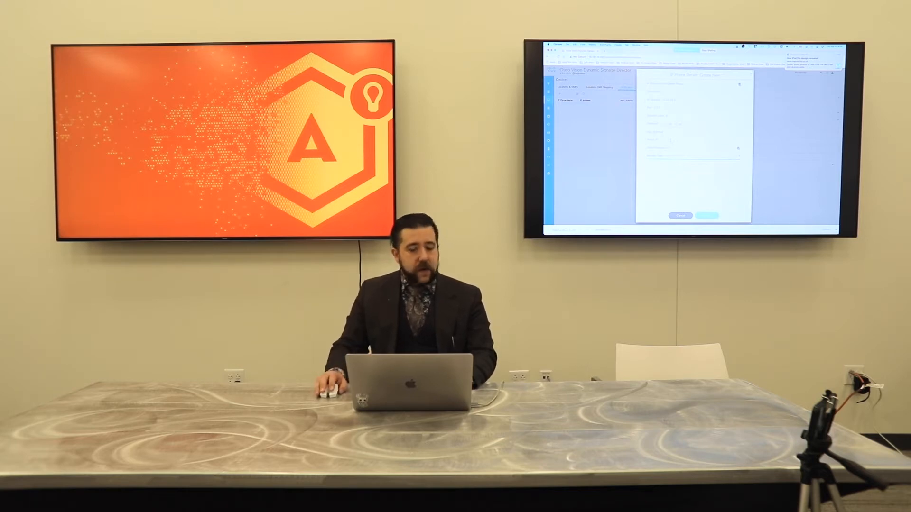
pyautogui.press('Escape')
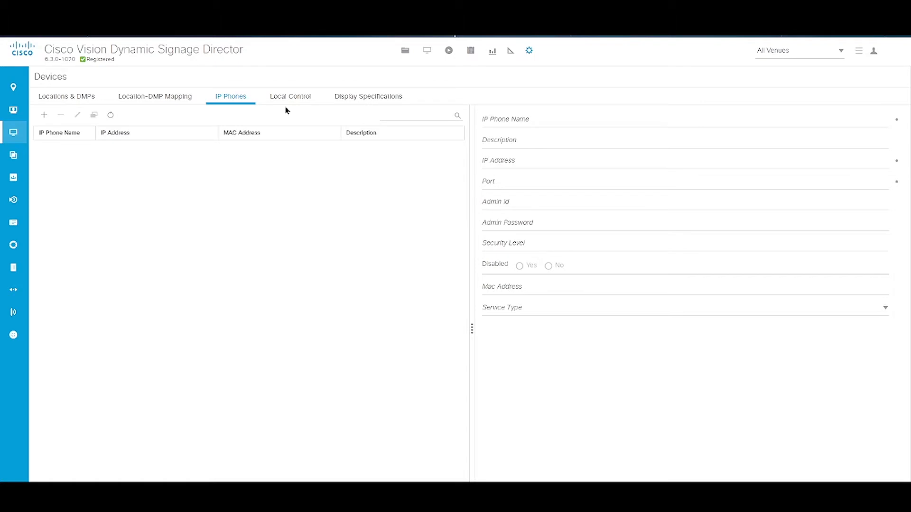
# Examine the fields for a new third-party remote in Local Control and cancel the empty entry
pyautogui.click(285, 102)
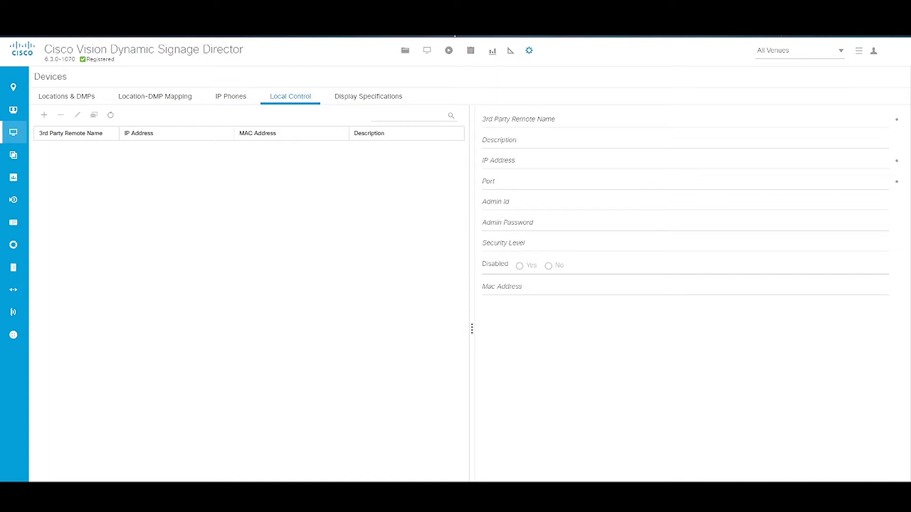
pyautogui.click(45, 116)
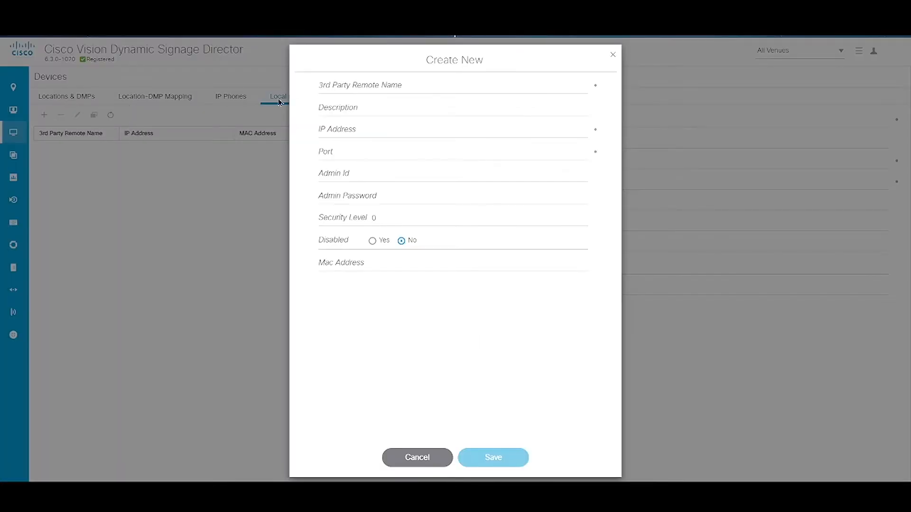
pyautogui.click(447, 89)
pyautogui.press('Tab')
pyautogui.press('Tab')
pyautogui.press('Tab')
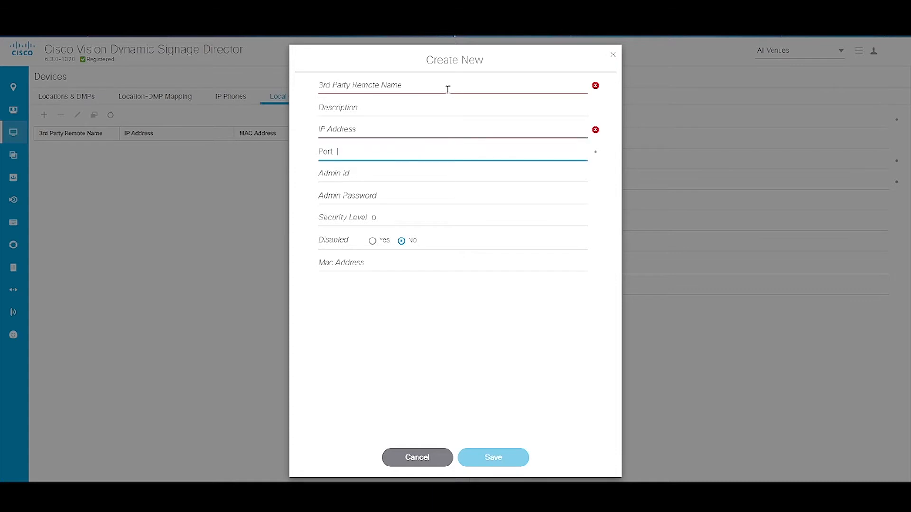
pyautogui.press('Tab')
pyautogui.press('Tab')
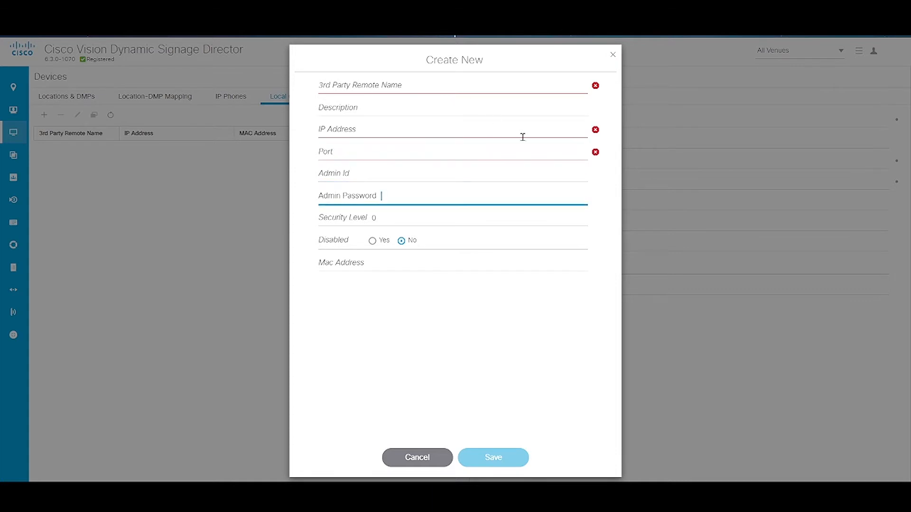
pyautogui.press('Tab')
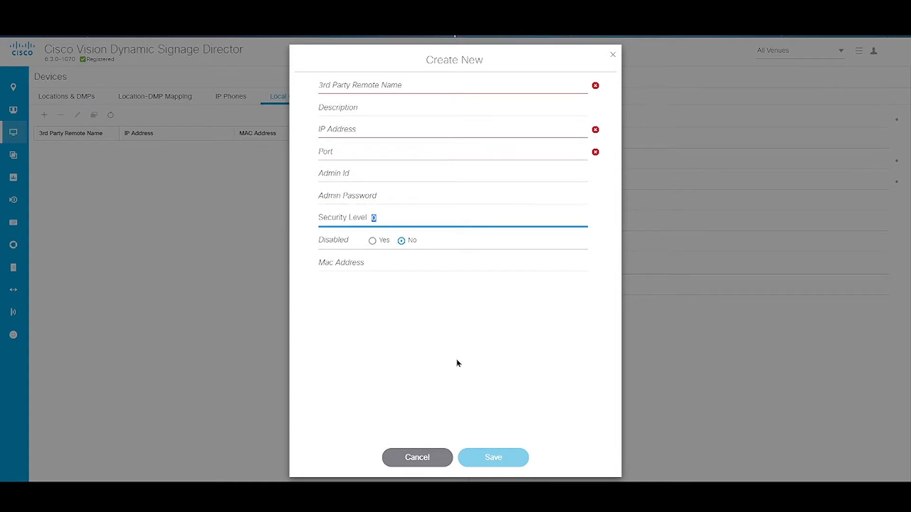
pyautogui.click(418, 457)
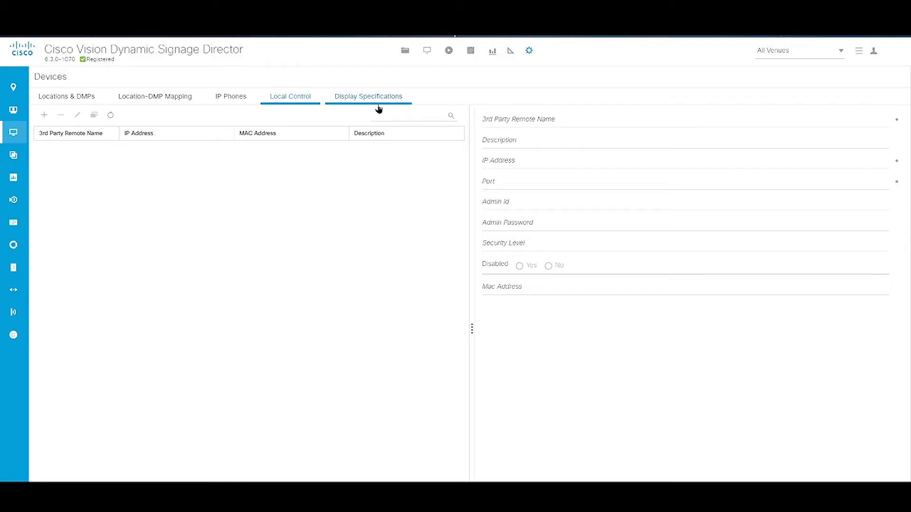
# Open the Samsung Q70R55 entry in the display specifications and view its display parameters
pyautogui.click(374, 97)
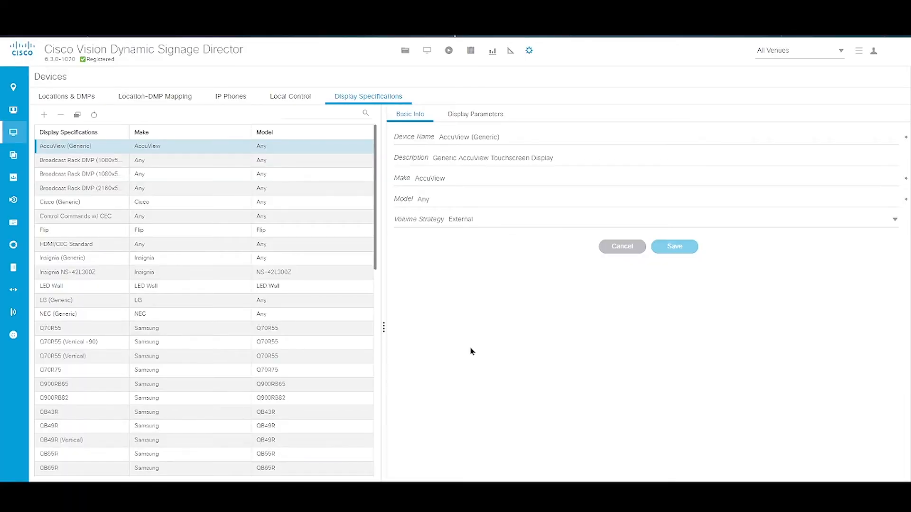
pyautogui.scroll(-2, 283, 294)
pyautogui.scroll(-5, 283, 295)
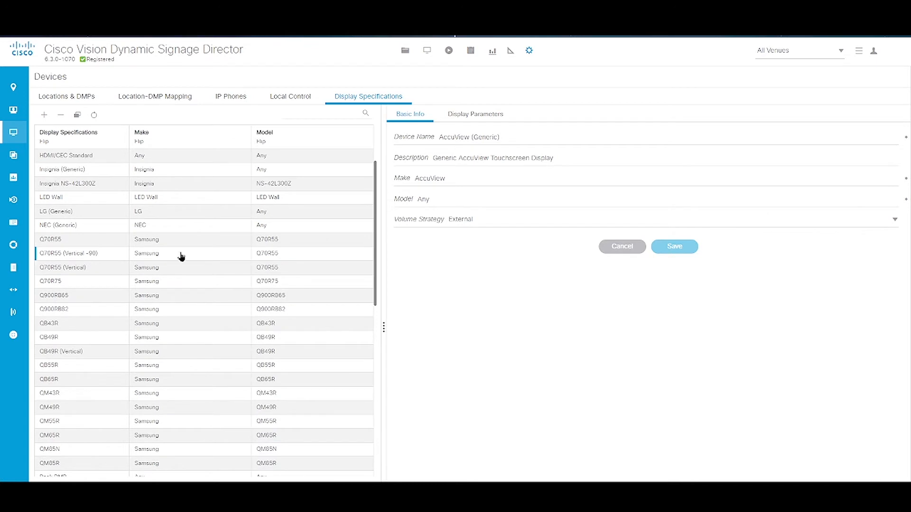
pyautogui.click(103, 189)
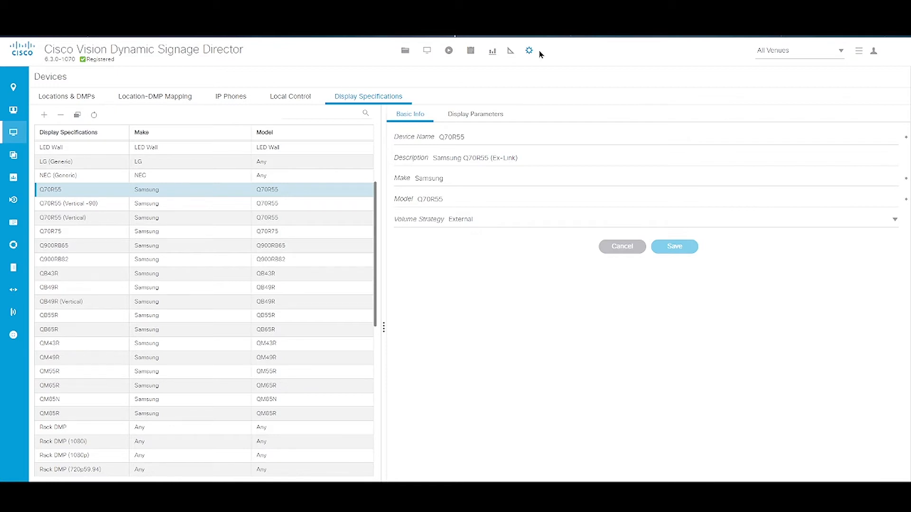
pyautogui.click(481, 119)
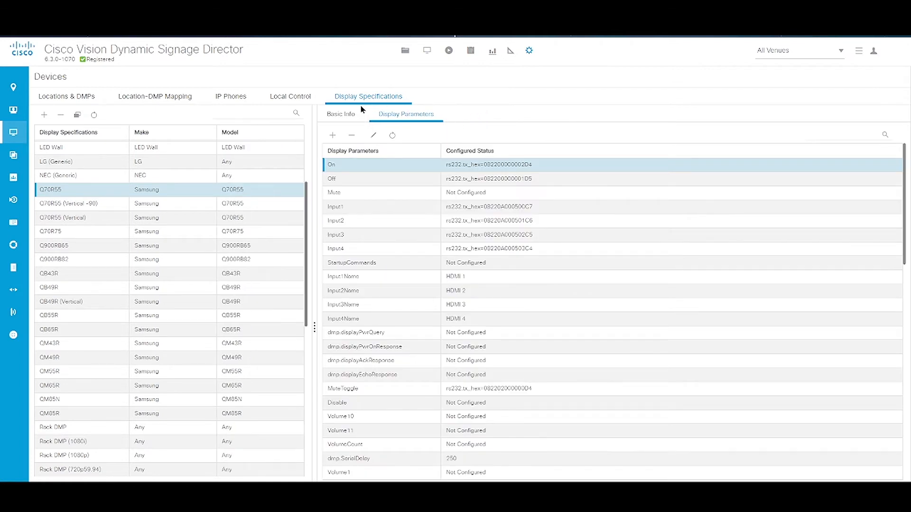
# Return to the Q70R55's basic info and go through its device name, description, make and model fields
pyautogui.click(350, 115)
pyautogui.click(480, 135)
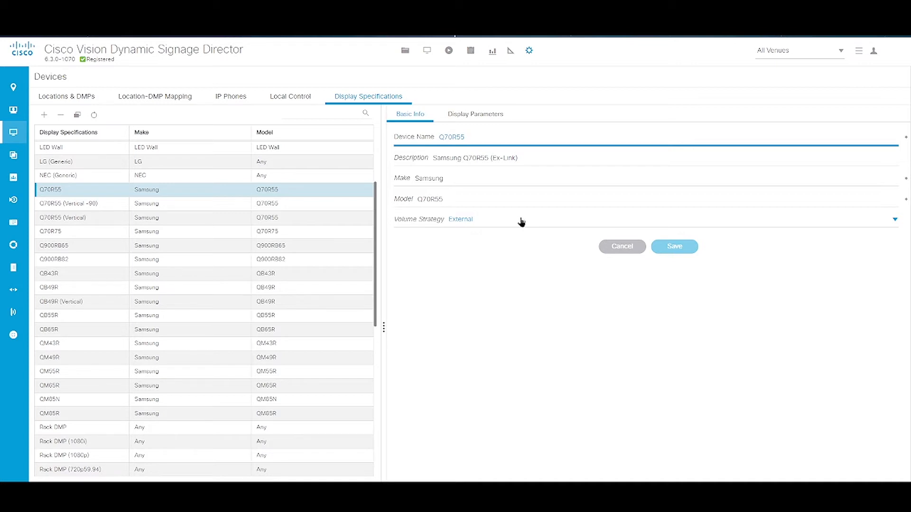
pyautogui.press('Tab')
pyautogui.press('End')
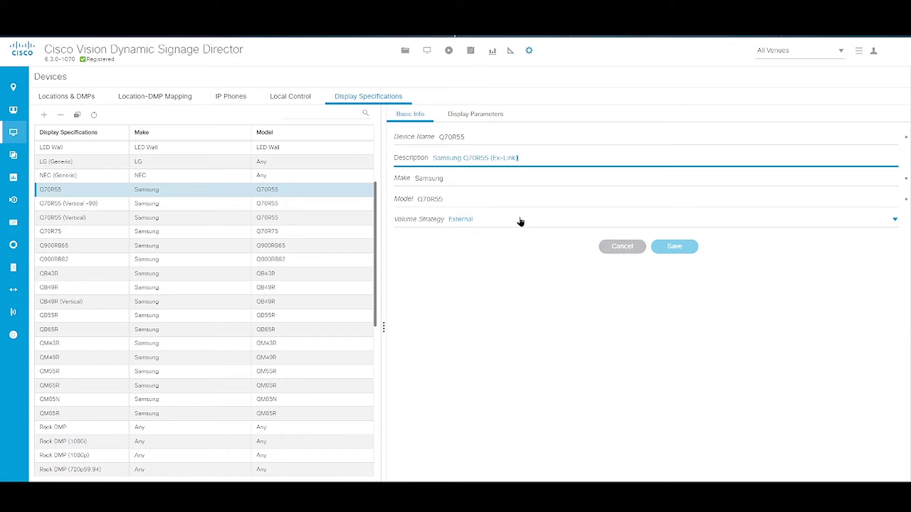
pyautogui.press('Tab')
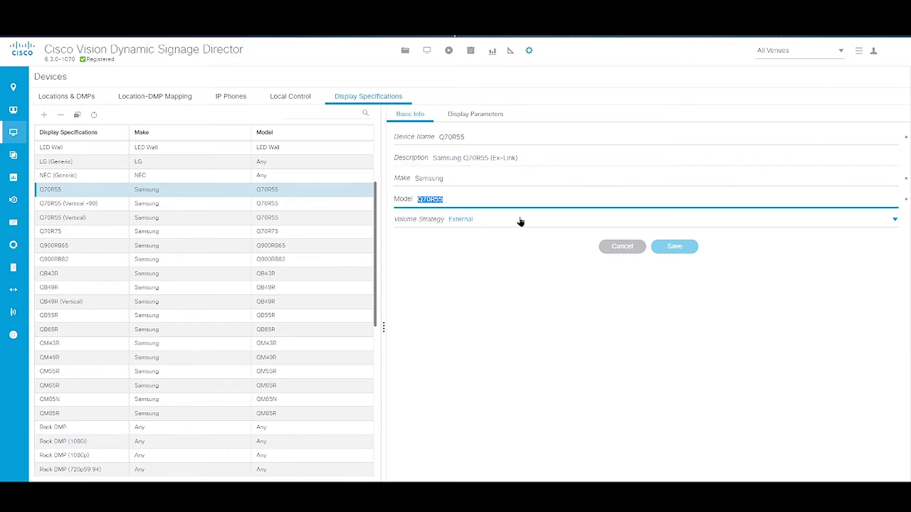
pyautogui.press('Tab')
# Review the Q70R55's volume strategy options, switching it to Internal and back to External
pyautogui.click(521, 221)
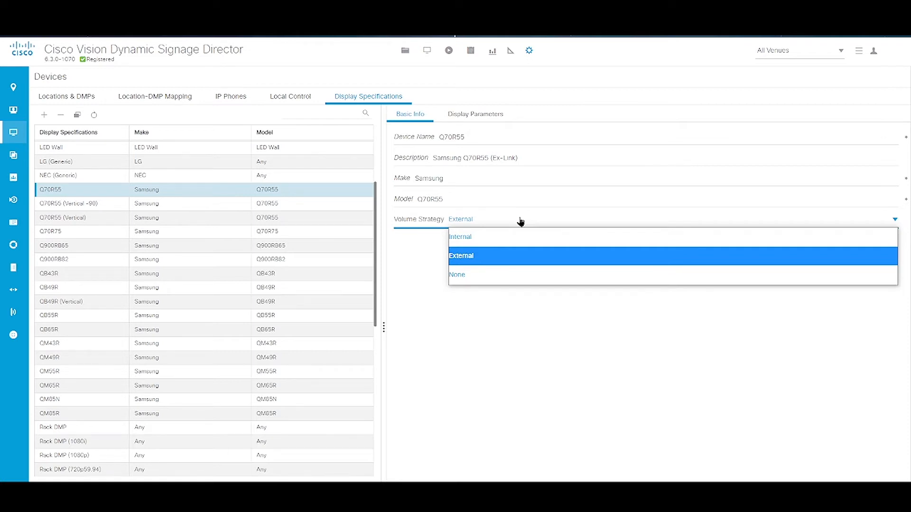
pyautogui.click(521, 221)
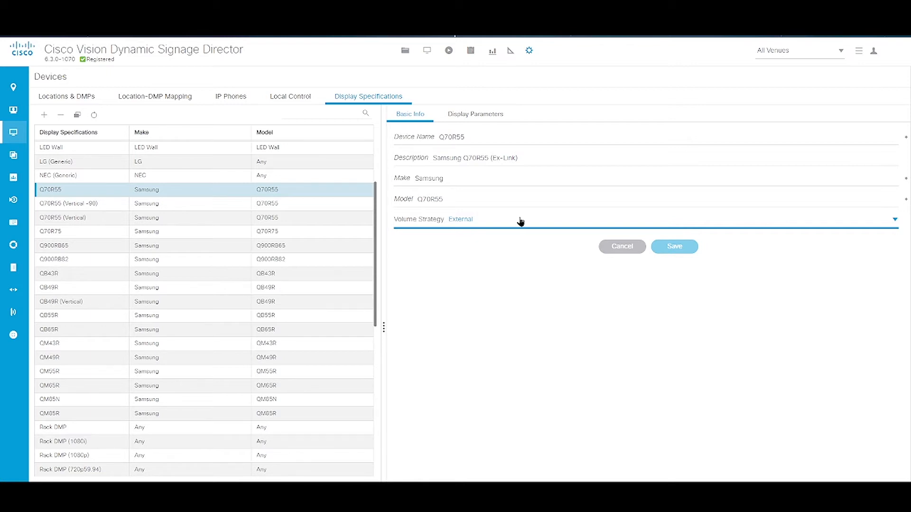
pyautogui.click(521, 220)
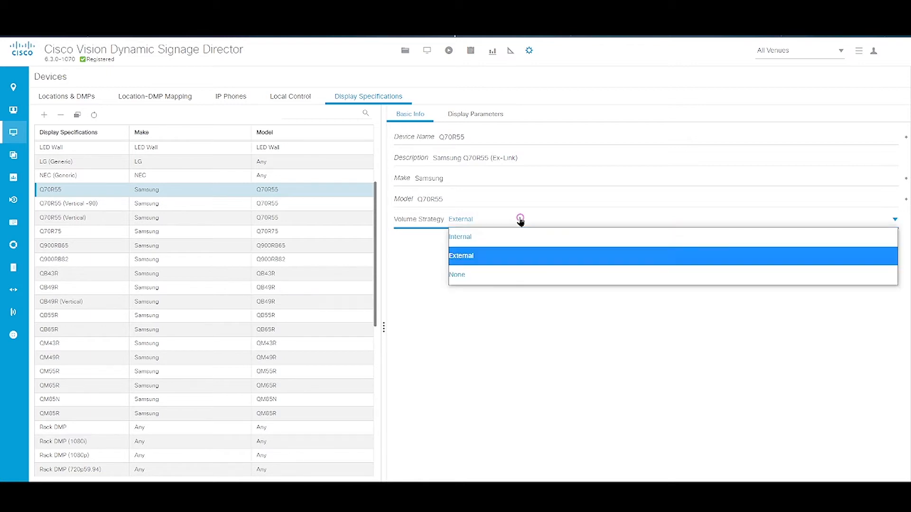
pyautogui.click(517, 242)
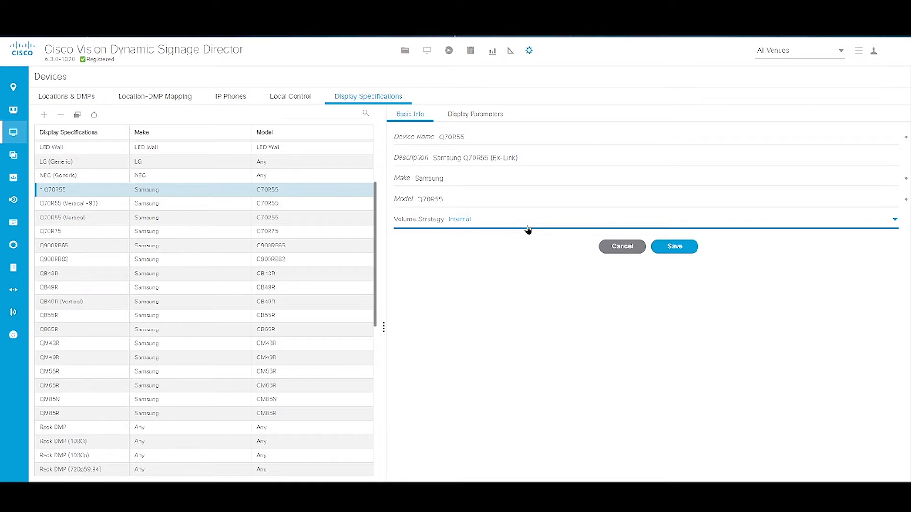
pyautogui.click(528, 230)
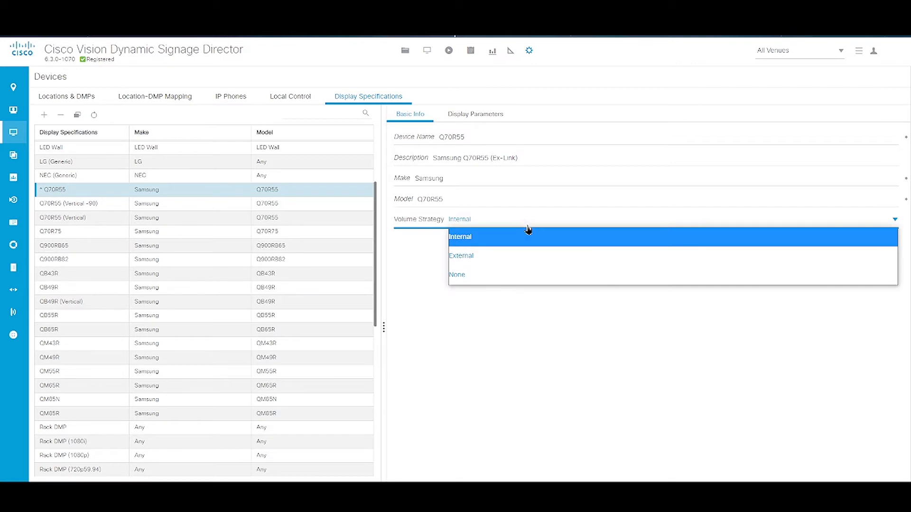
pyautogui.click(533, 257)
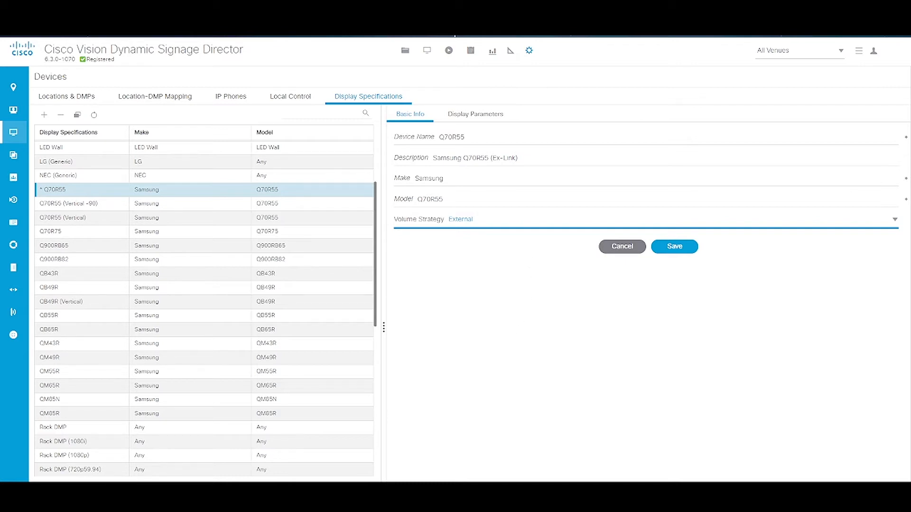
# Examine the Q70R55's display parameters, comparing them with the basic info and selecting the Off and Input1 commands
pyautogui.moveTo(483, 489)
pyautogui.click(499, 117)
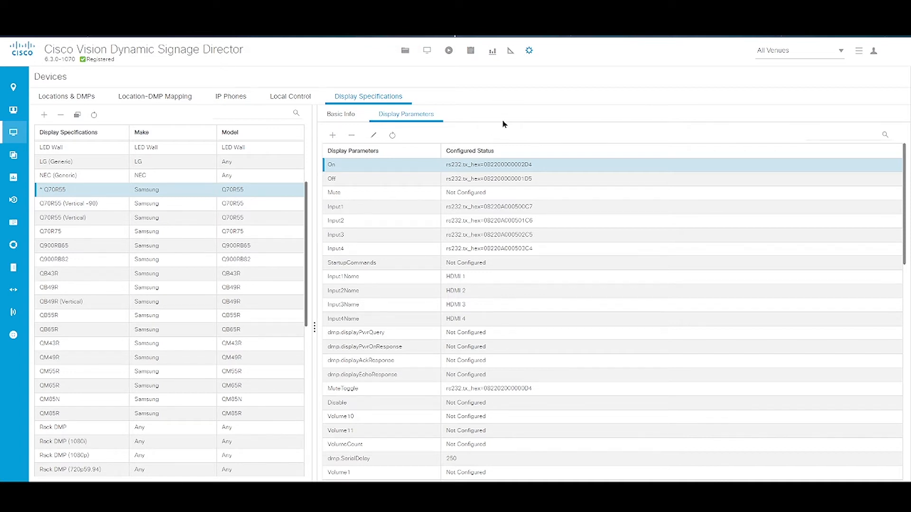
pyautogui.click(346, 114)
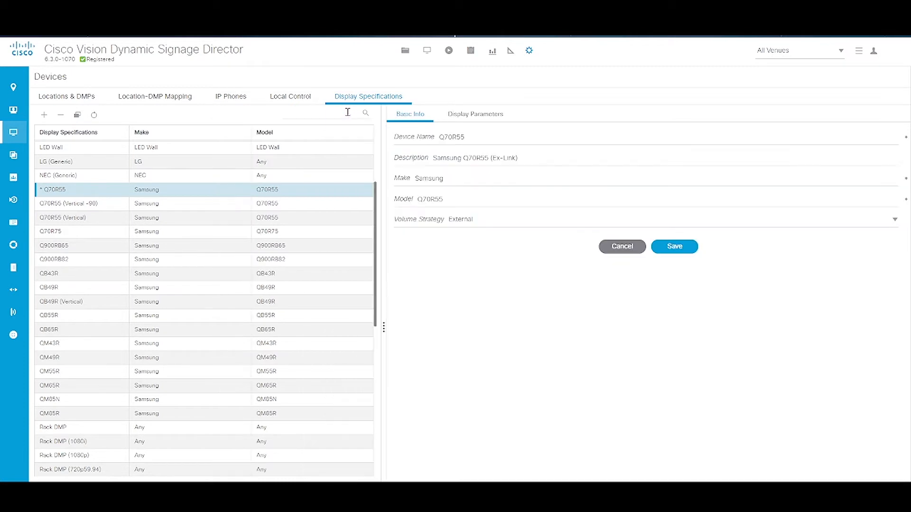
pyautogui.click(473, 114)
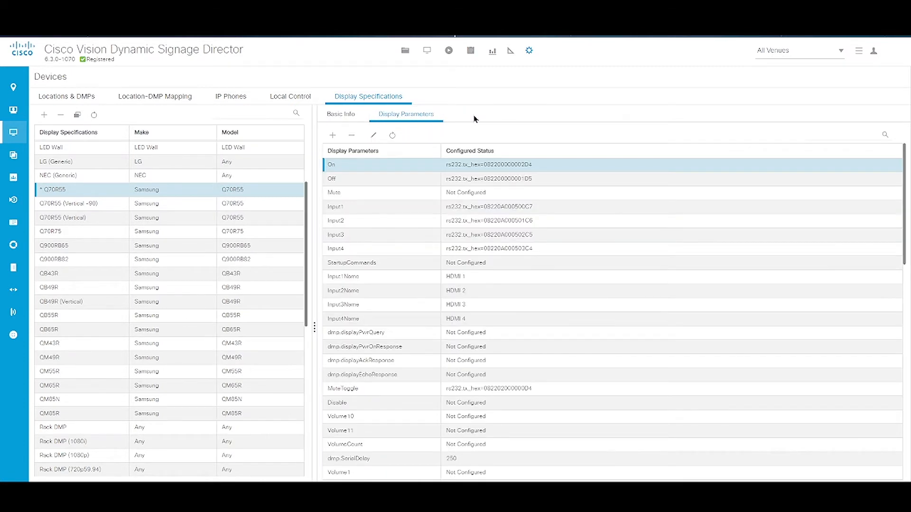
pyautogui.click(462, 179)
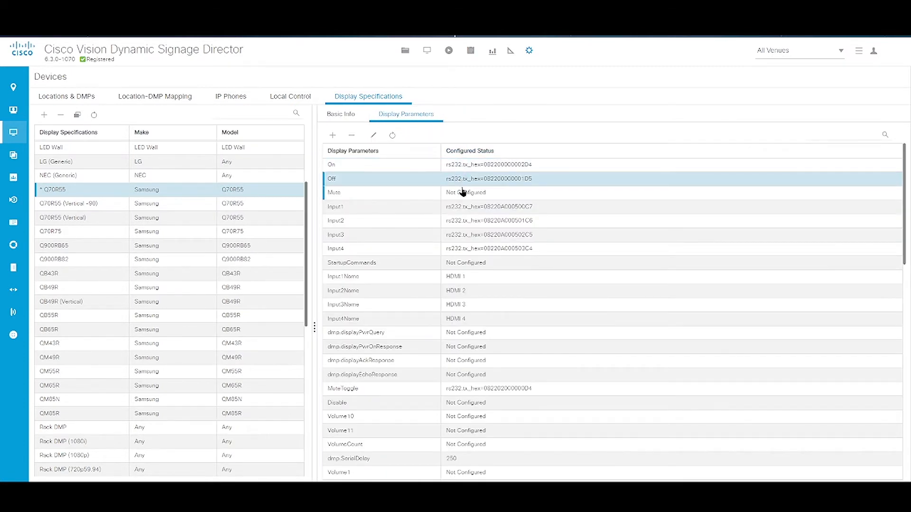
pyautogui.click(468, 209)
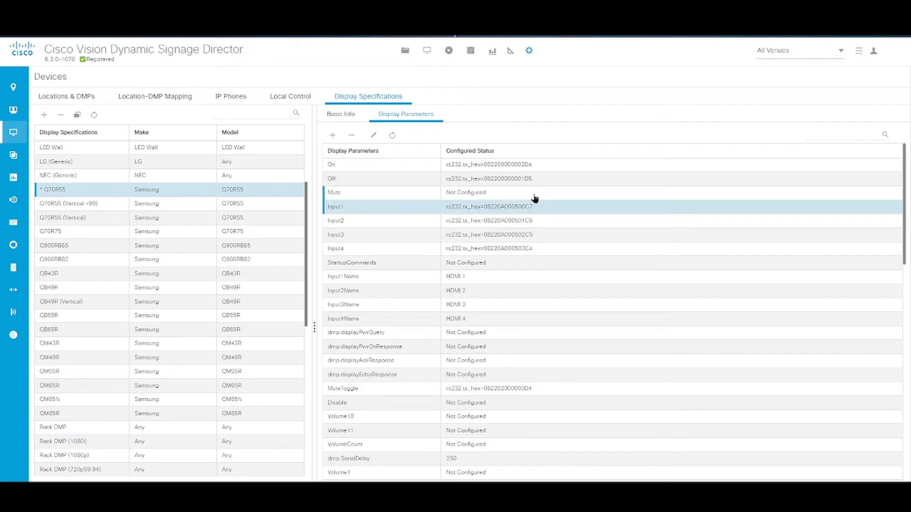